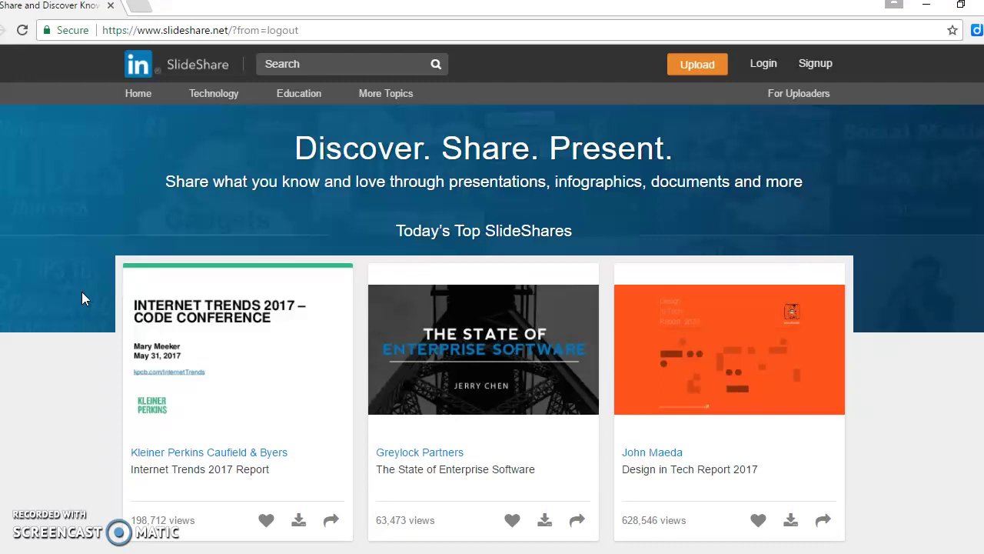
Scroll down through the SlideShare home page and back up near the top.
scroll(81, 293, down, 3)
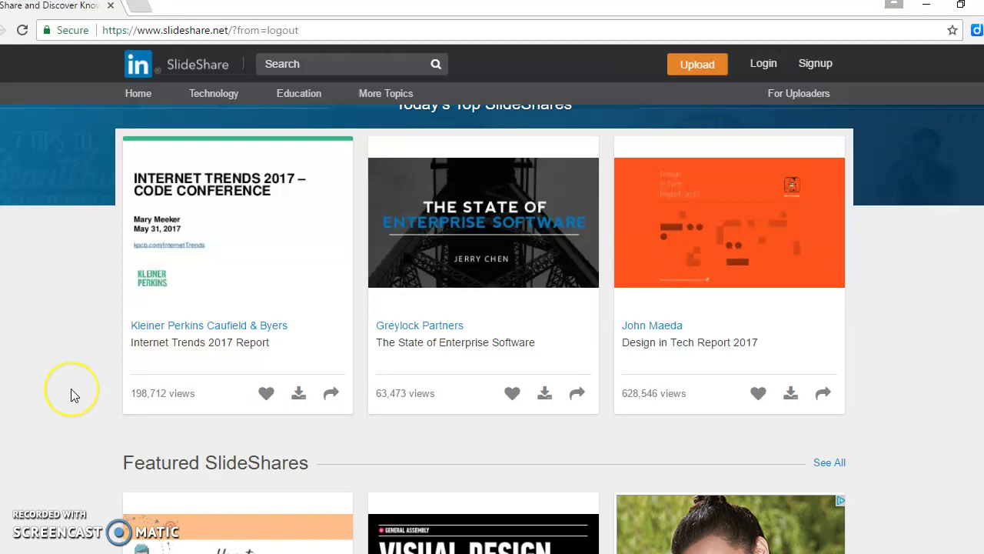
scroll(71, 392, down, 2)
scroll(70, 392, down, 4)
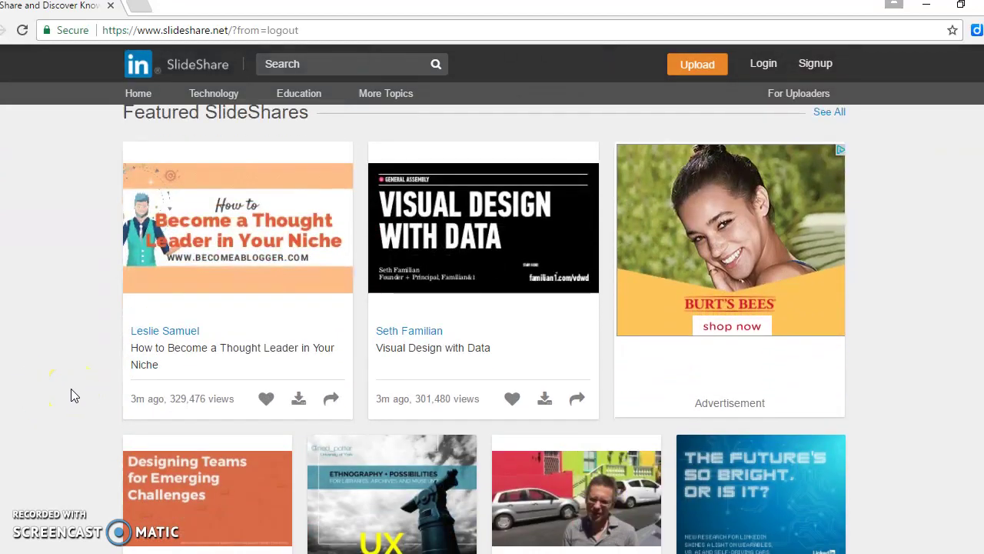
scroll(71, 396, down, 1)
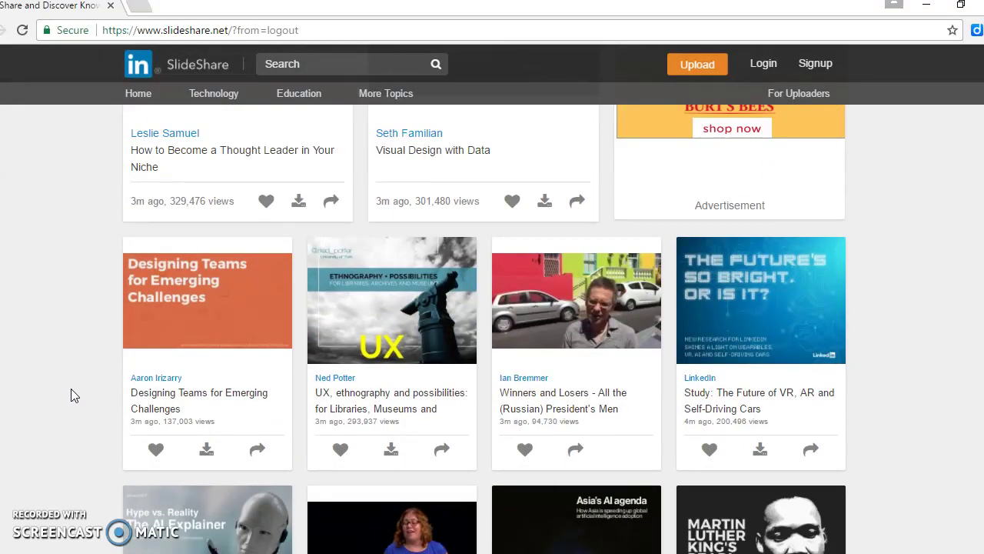
scroll(70, 395, down, 2)
scroll(71, 395, down, 3)
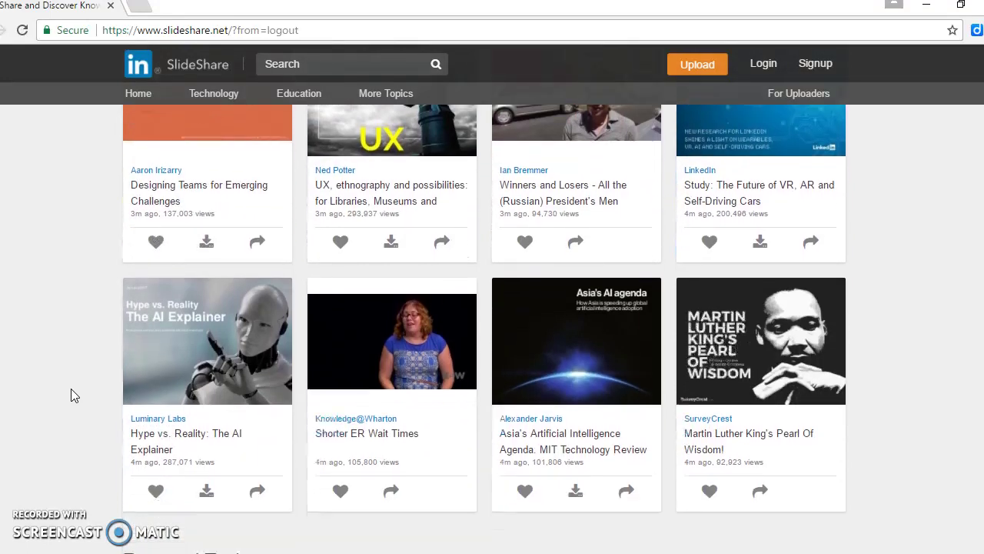
scroll(70, 388, down, 1)
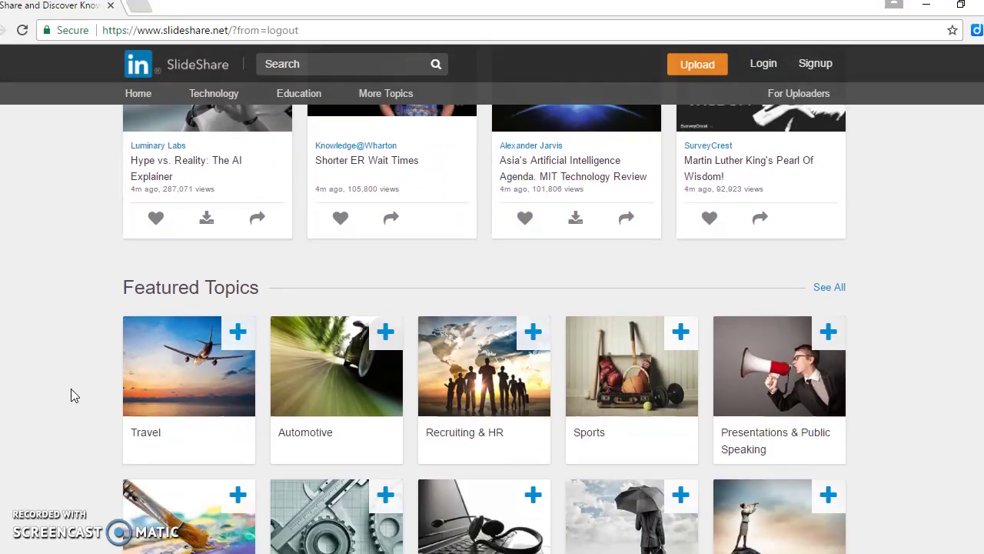
scroll(70, 389, down, 2)
scroll(71, 383, down, 1)
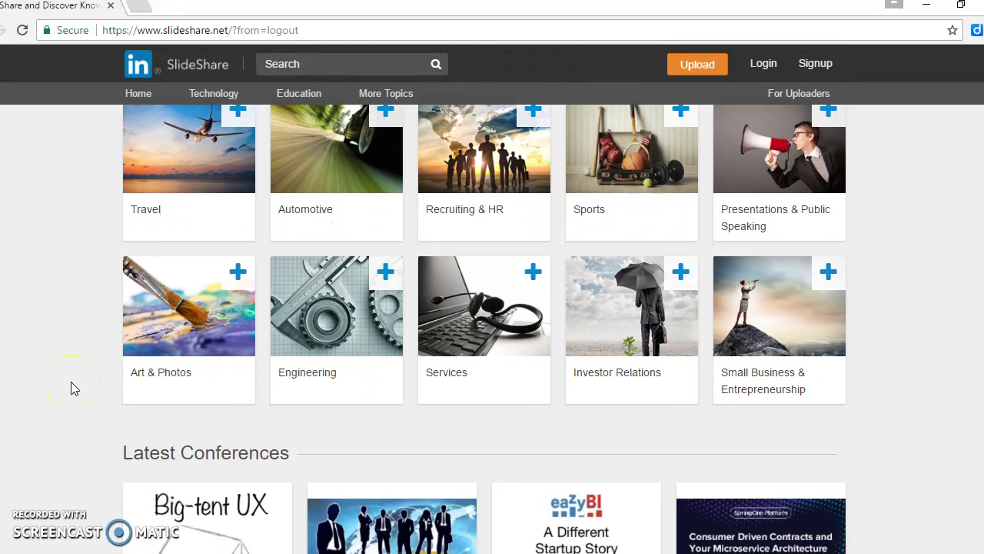
scroll(71, 383, up, 2)
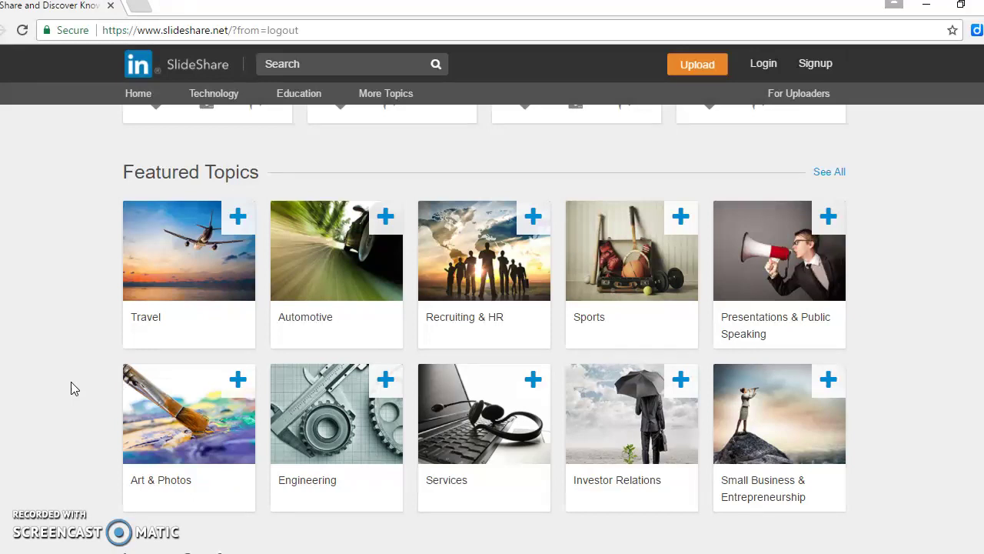
scroll(71, 382, down, 4)
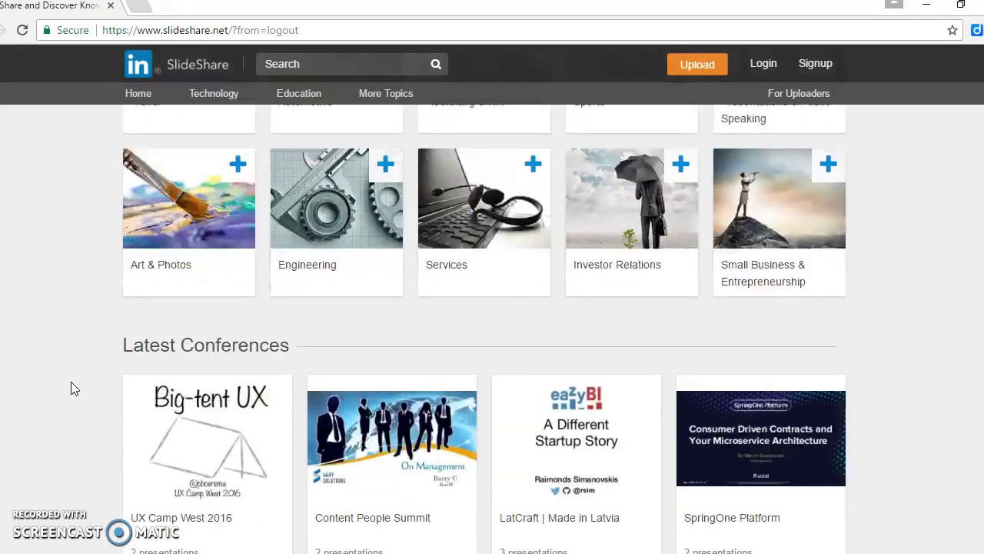
scroll(71, 381, up, 8)
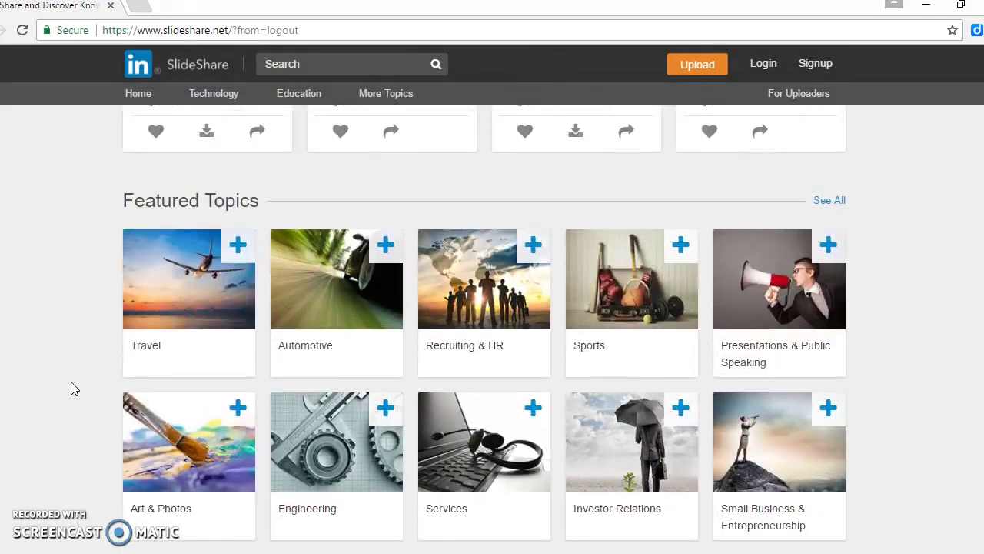
scroll(71, 383, up, 10)
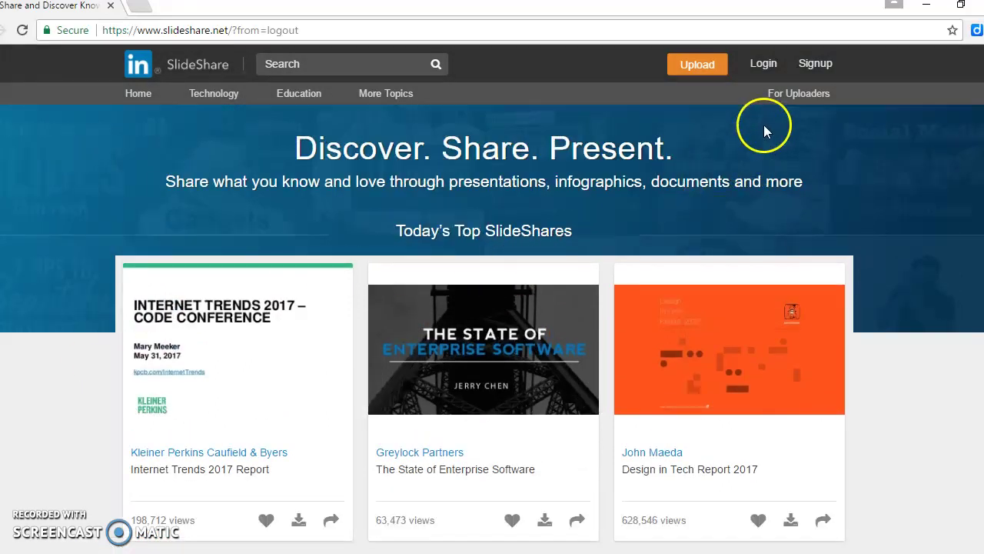
Log in with LinkedIn using the saved email and the account password, then allow access.
click(764, 66)
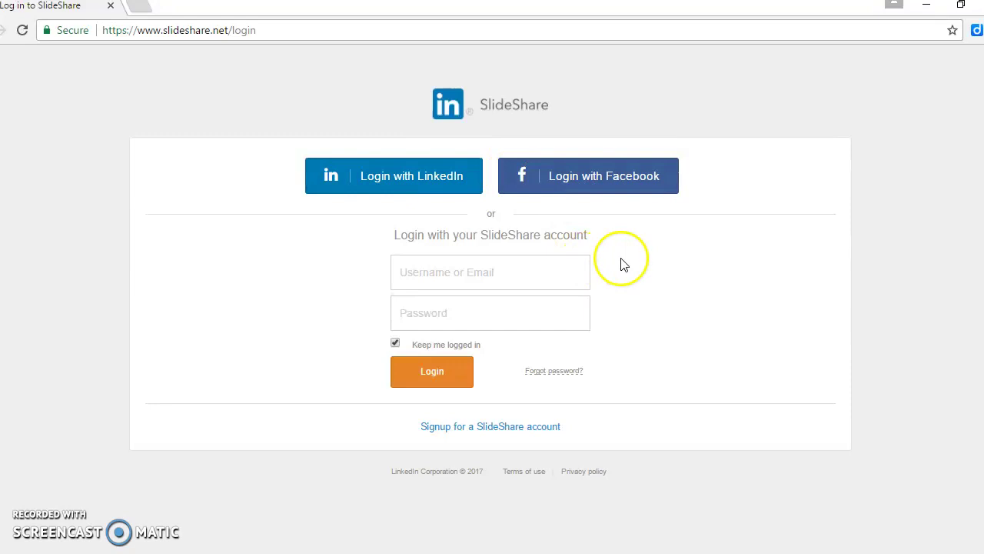
click(399, 194)
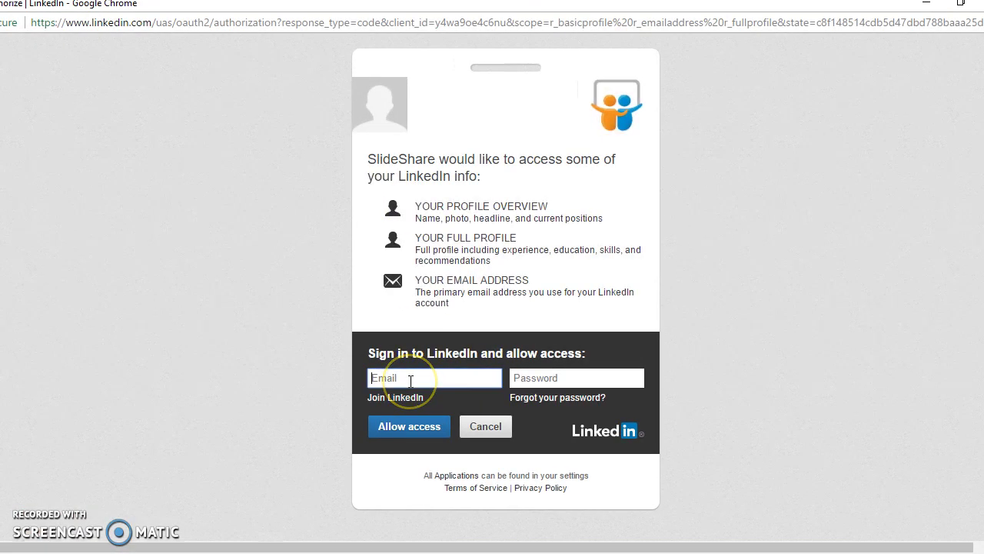
text(rs)
key(BackSpace)
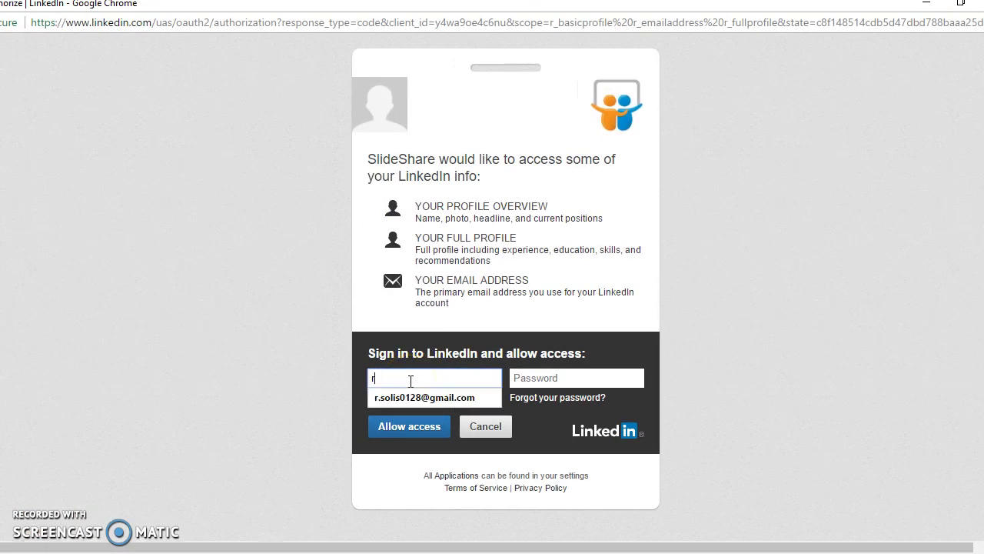
click(398, 398)
click(543, 371)
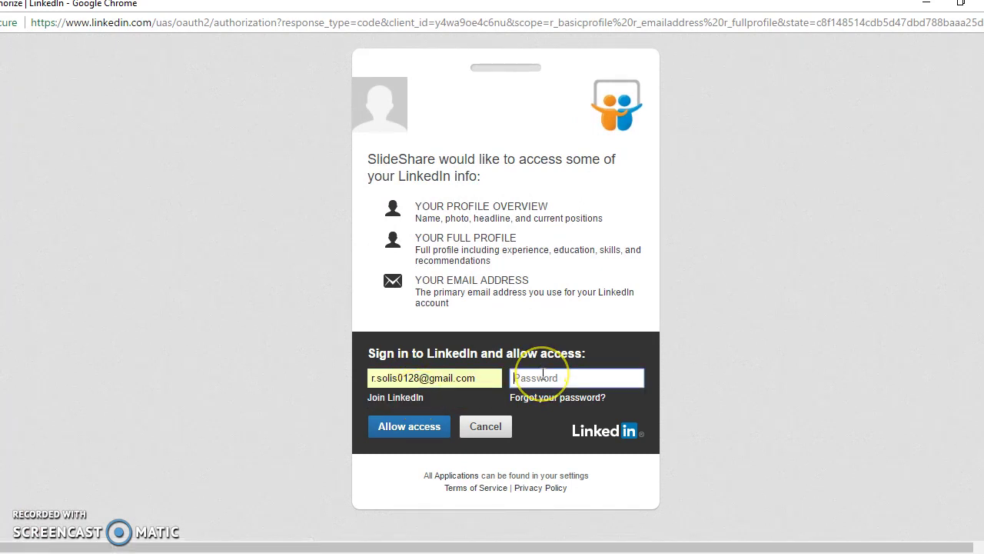
text(•••)
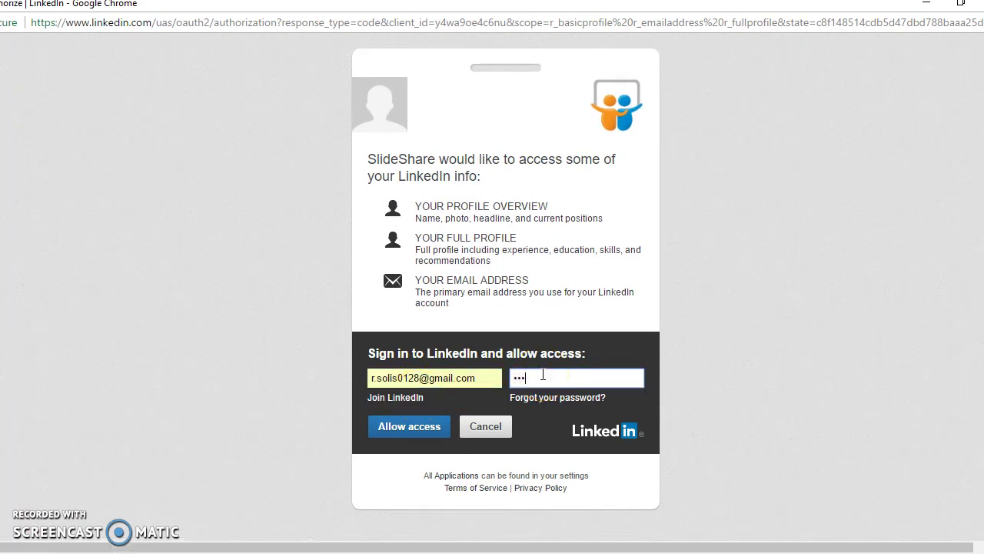
text(•••••••••)
click(401, 429)
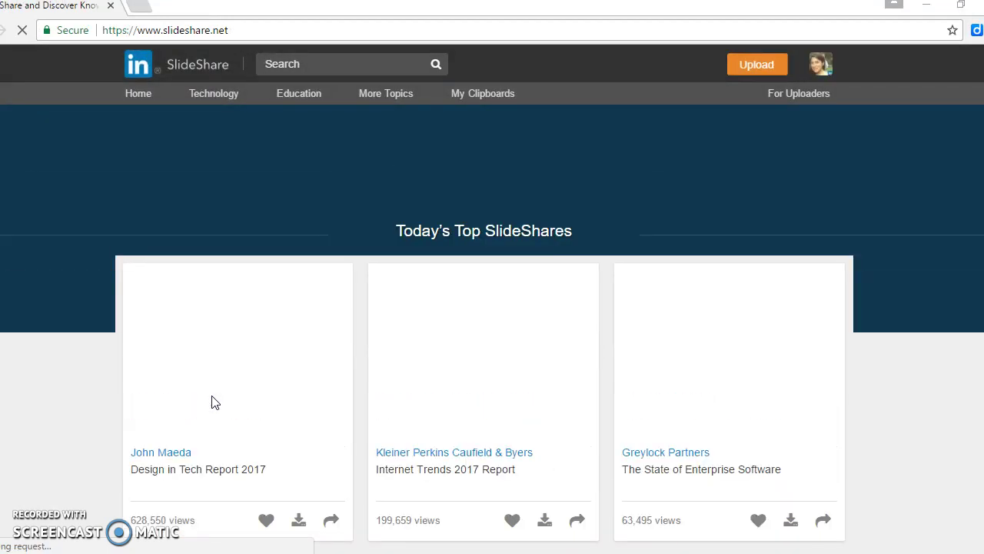
Return to the signed-in home page showing Today's Top SlideShares such as Internet Trends 2017 Report.
click(58, 330)
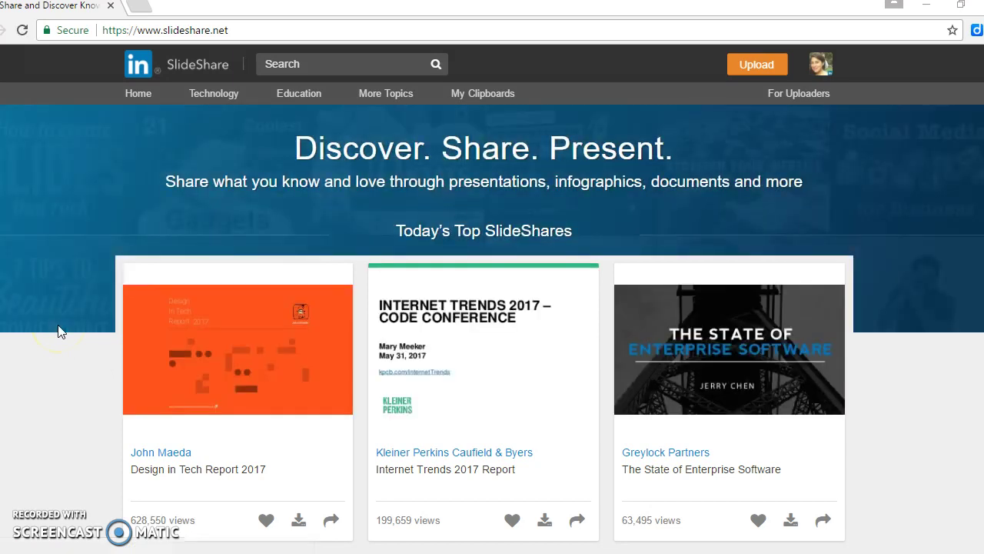
scroll(60, 331, down, 10)
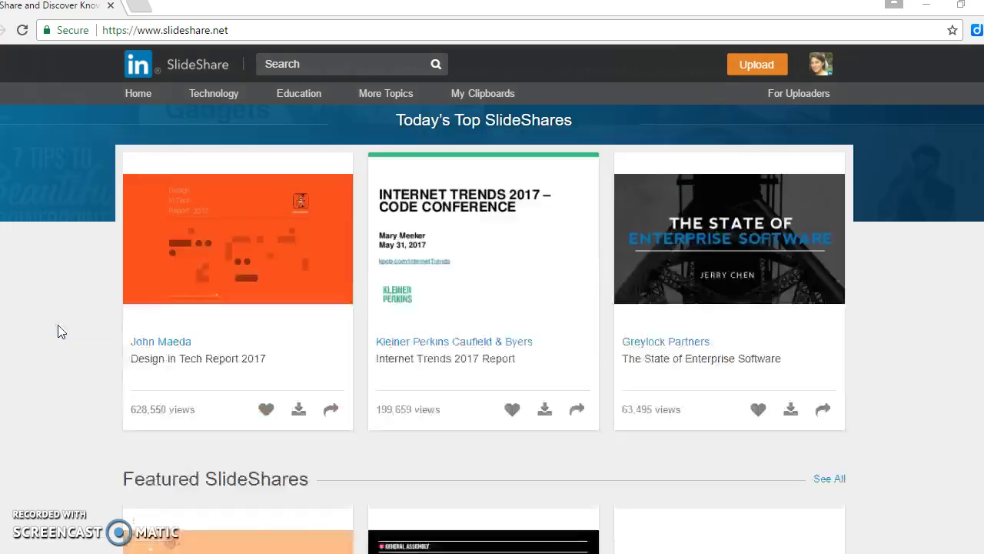
scroll(58, 331, up, 10)
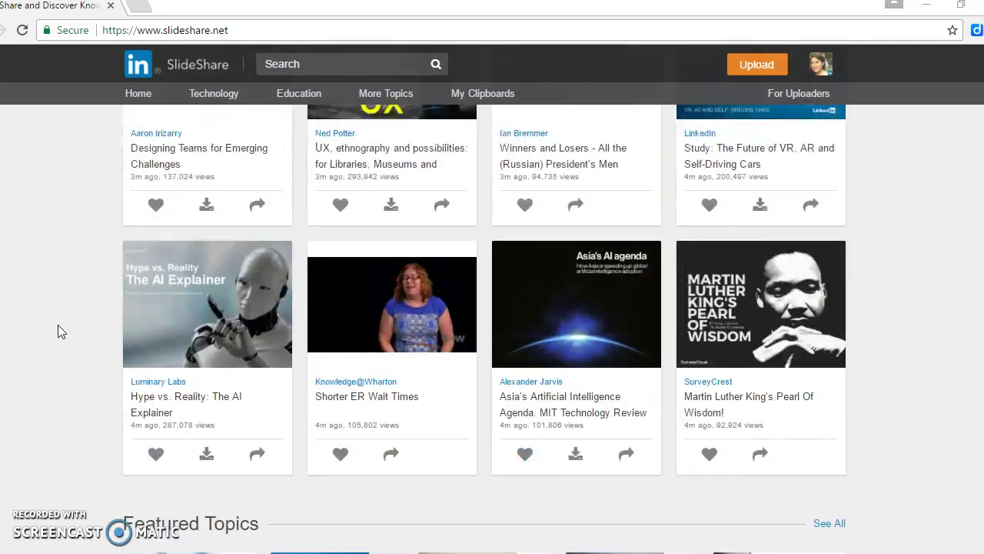
scroll(62, 331, up, 3)
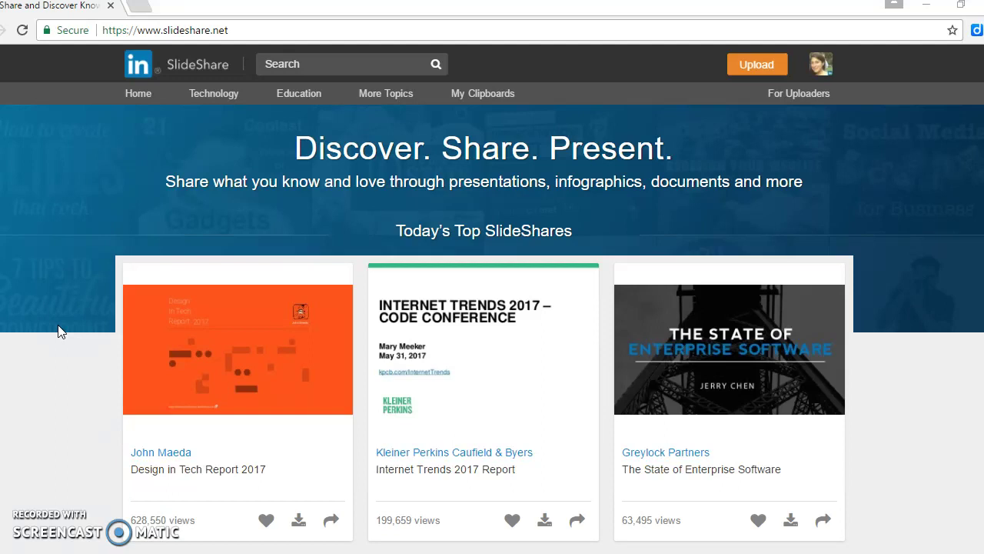
click(71, 280)
Upload Atoms.sample by dragging it from the Desktop into the upload area.
click(744, 73)
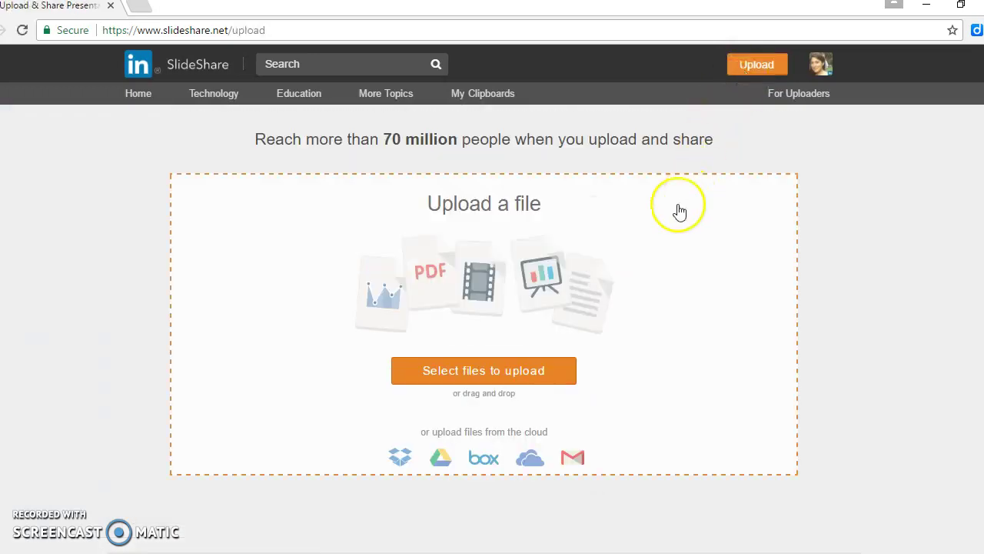
click(509, 369)
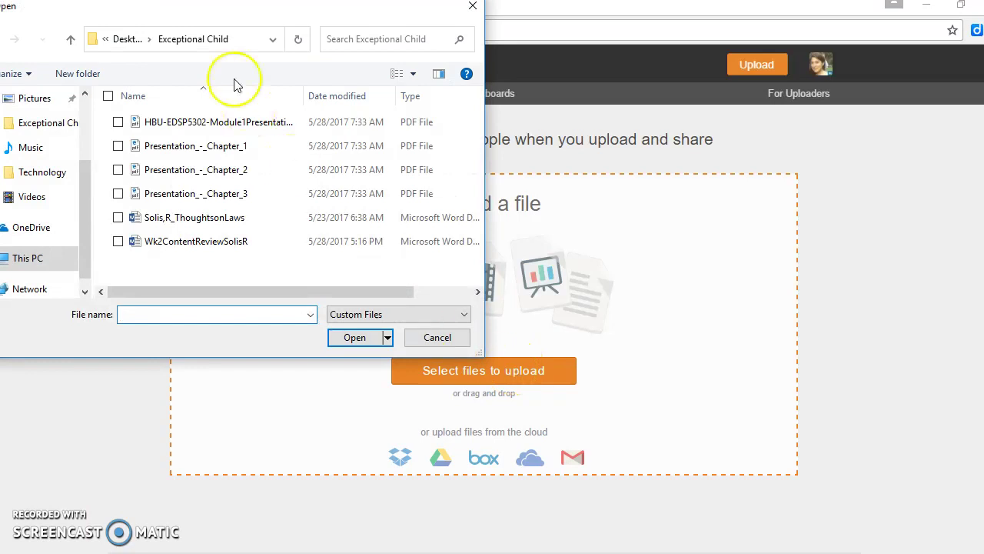
click(127, 39)
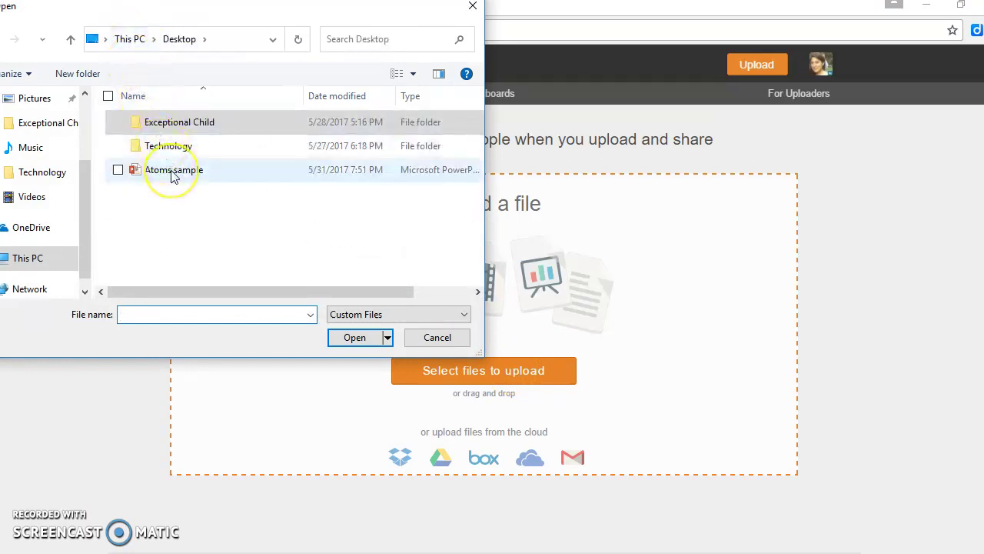
drag(172, 175, 573, 306)
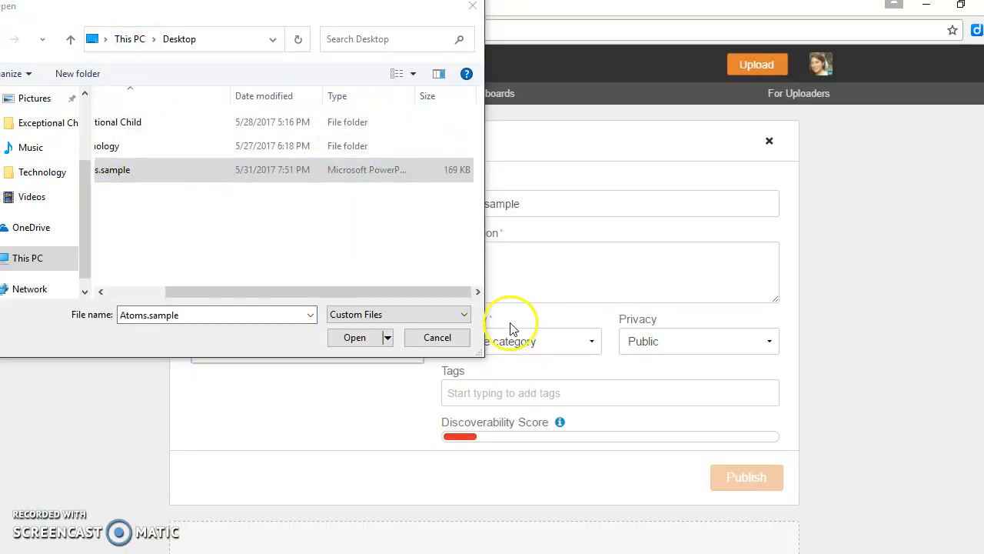
click(473, 8)
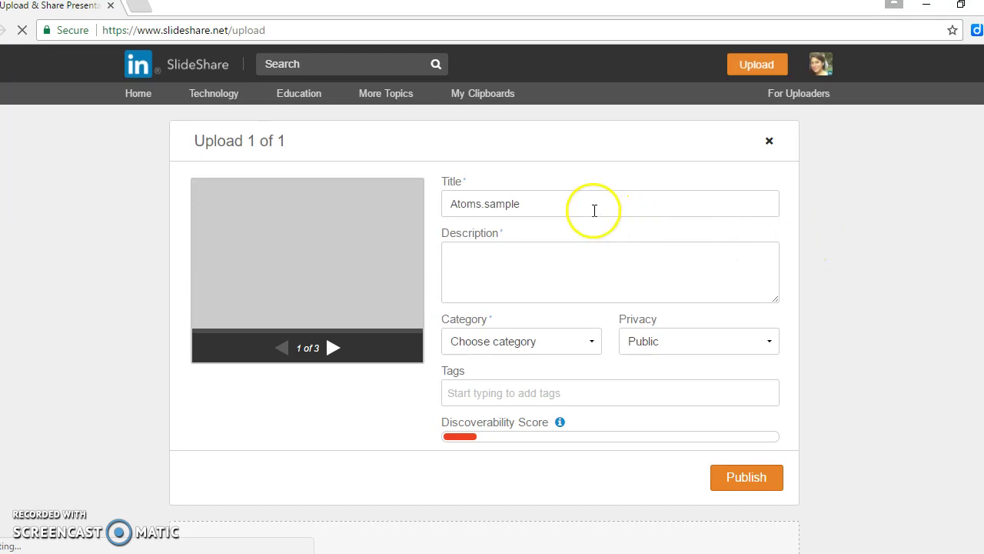
Give Atoms.sample the description 'brief description of atoms' and the Science category.
click(530, 268)
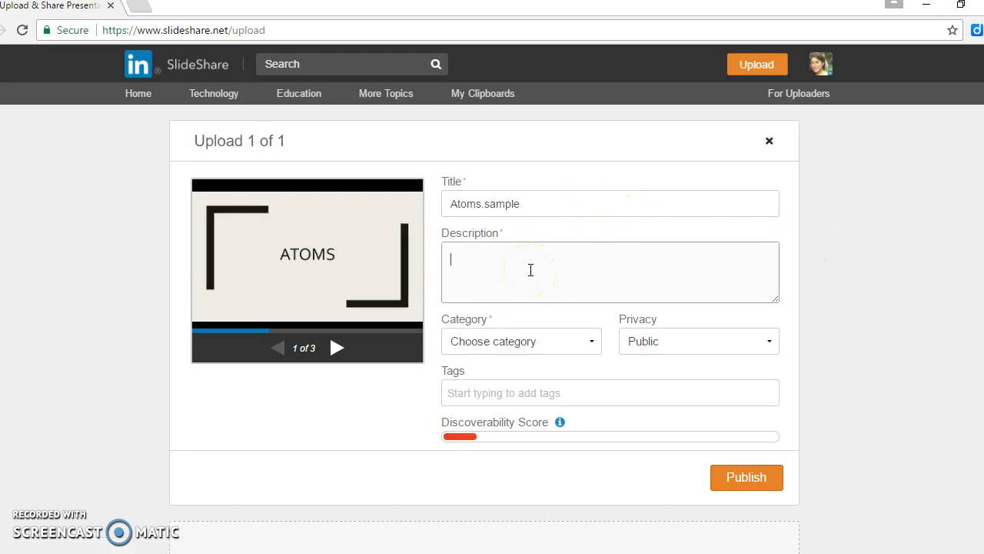
text(brief description of atoms)
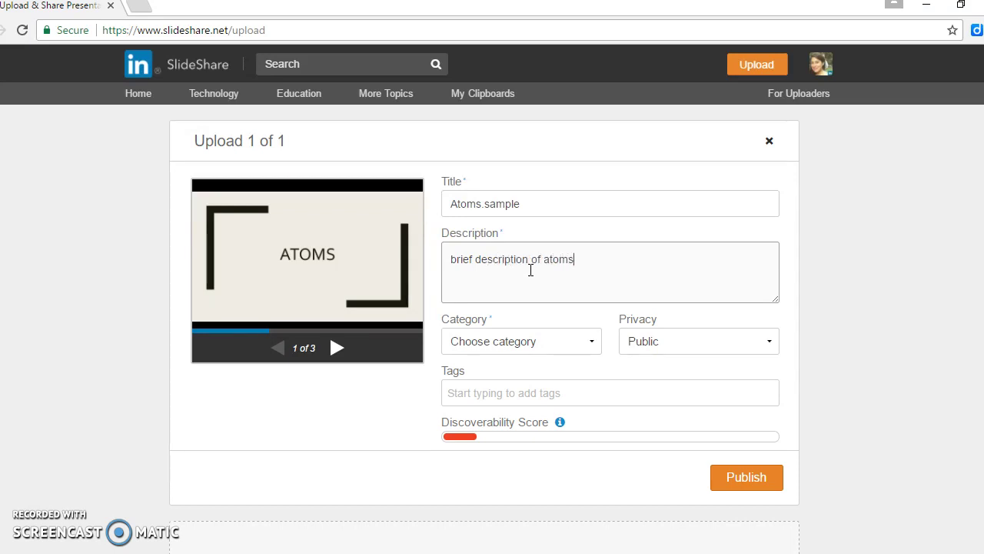
click(585, 346)
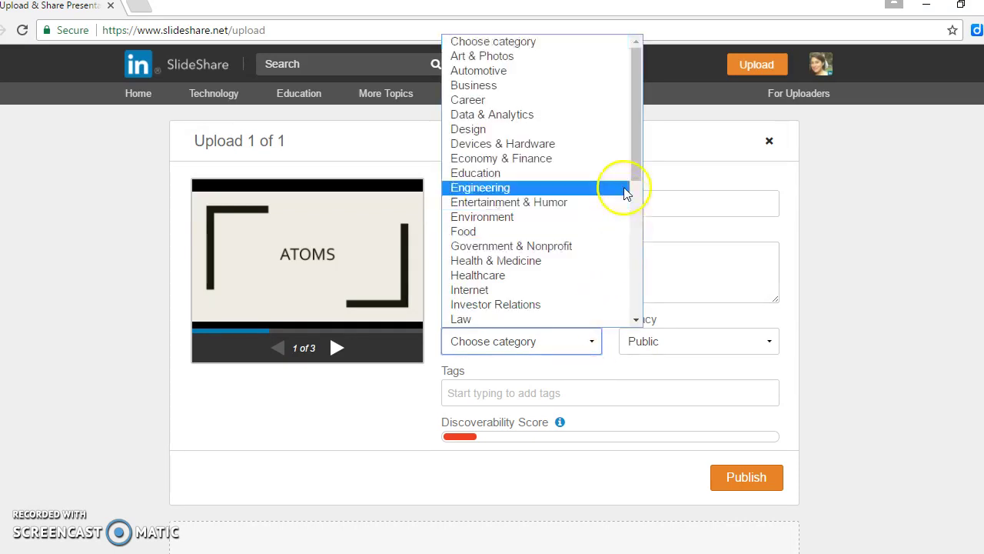
drag(636, 149, 633, 230)
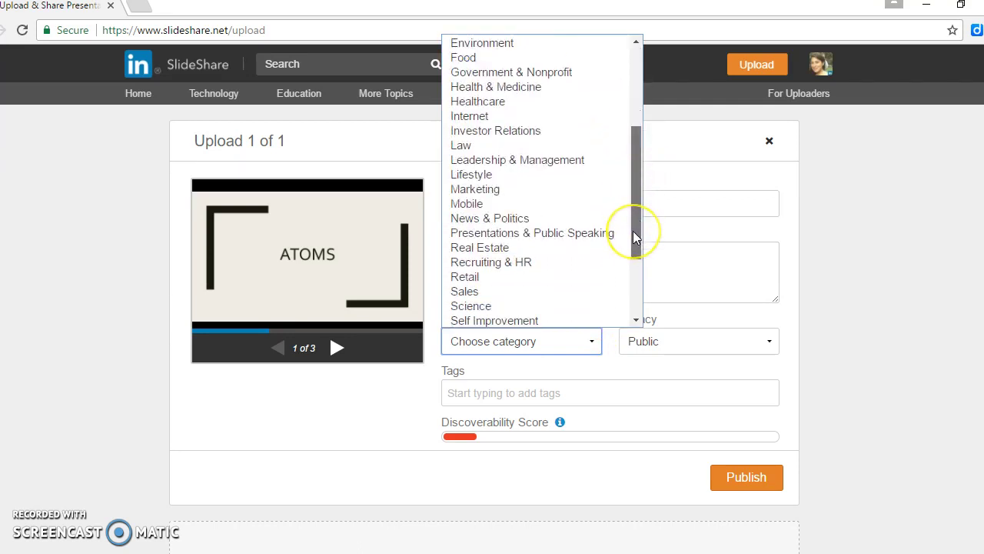
click(519, 306)
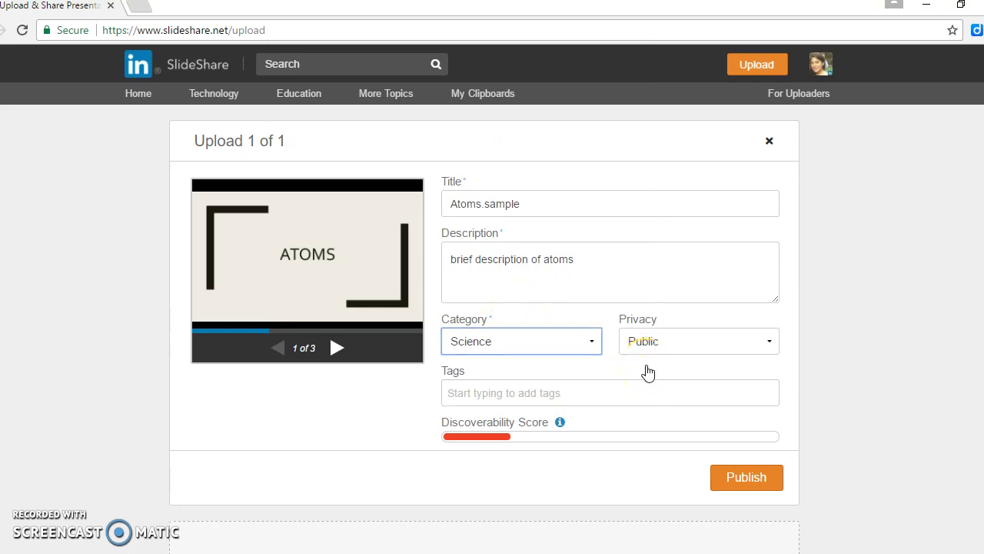
Tag the presentation with 'science' from autocomplete and 'atoms'.
click(548, 400)
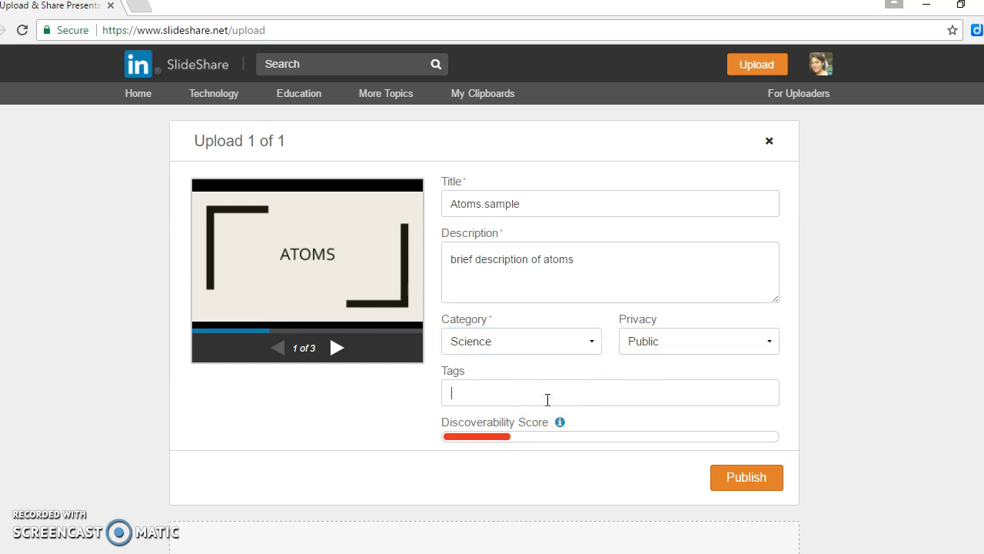
text(sc)
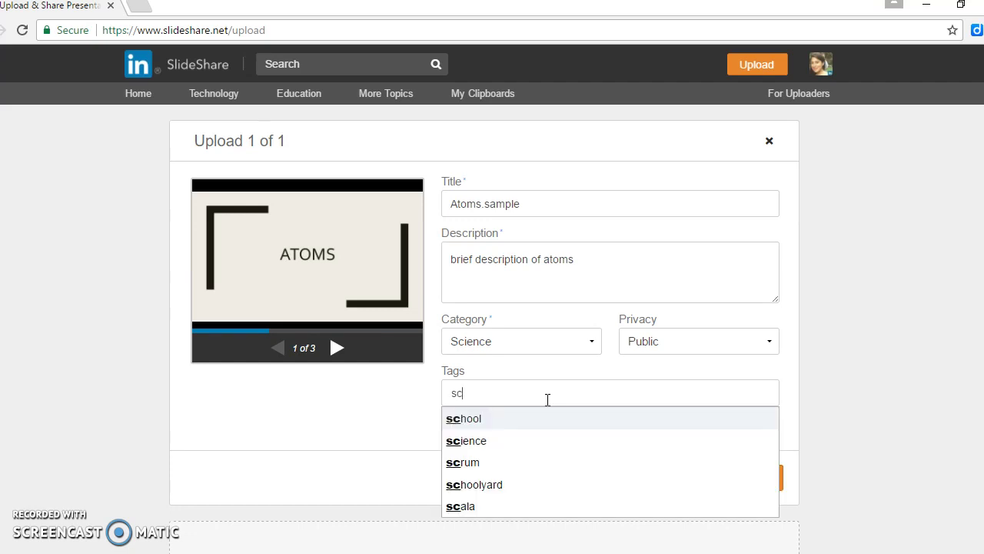
click(533, 440)
text(a)
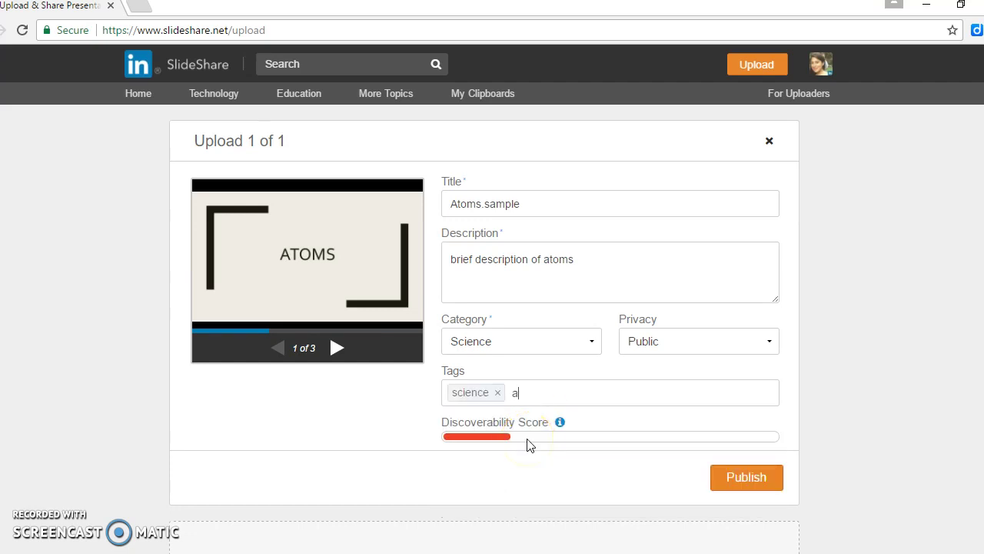
text(toms)
click(577, 387)
Publish Atoms.sample, then clip its slide 3 of 3 into the Slide1 clipboard.
click(766, 488)
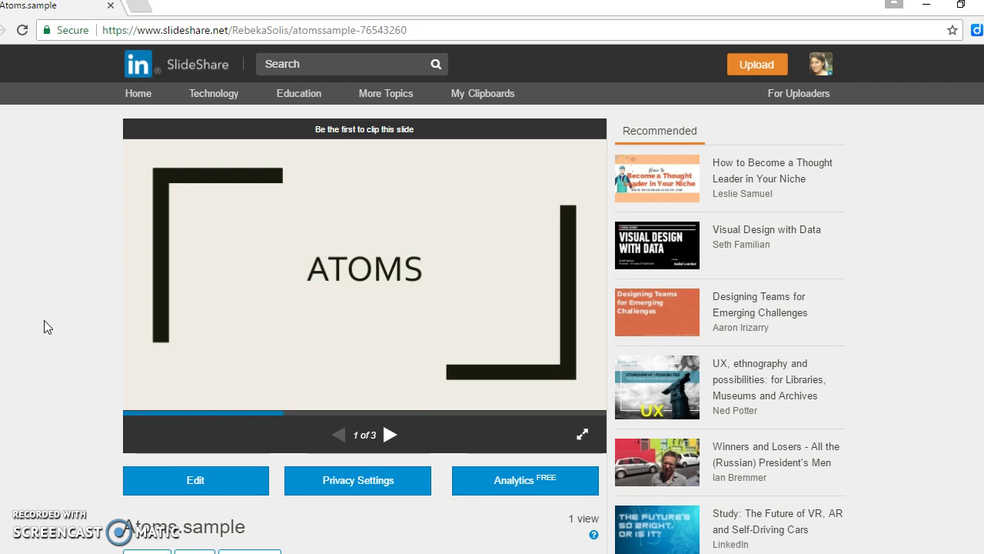
click(390, 436)
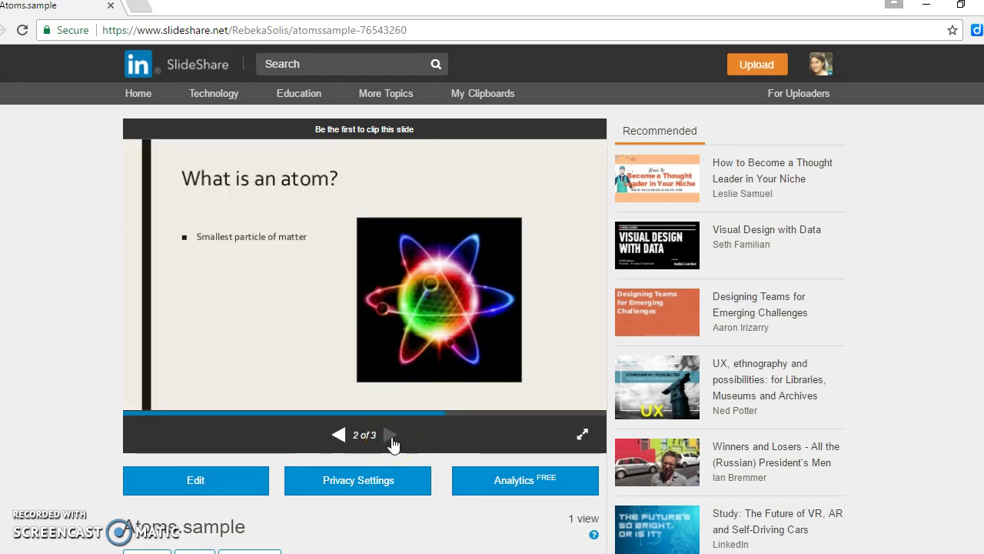
click(391, 437)
click(552, 165)
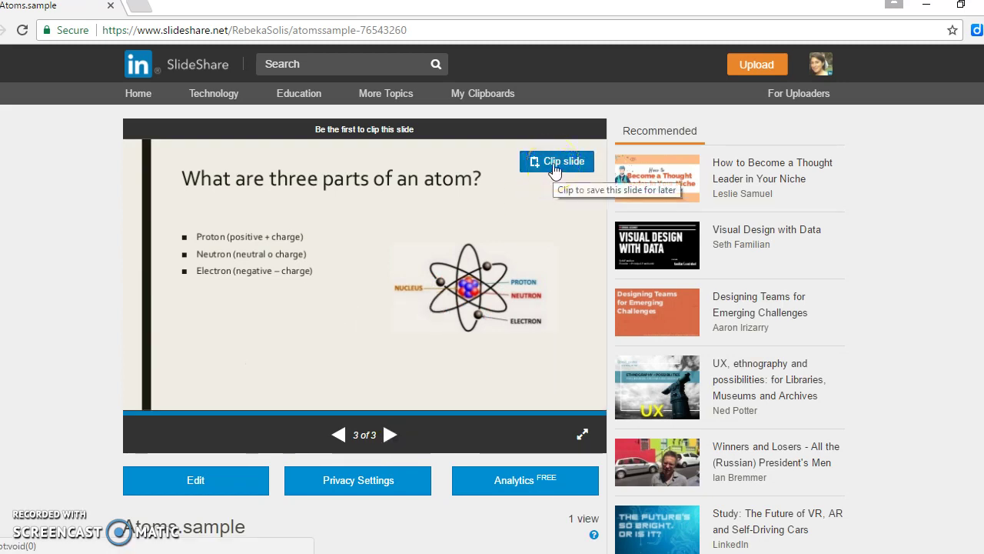
click(553, 164)
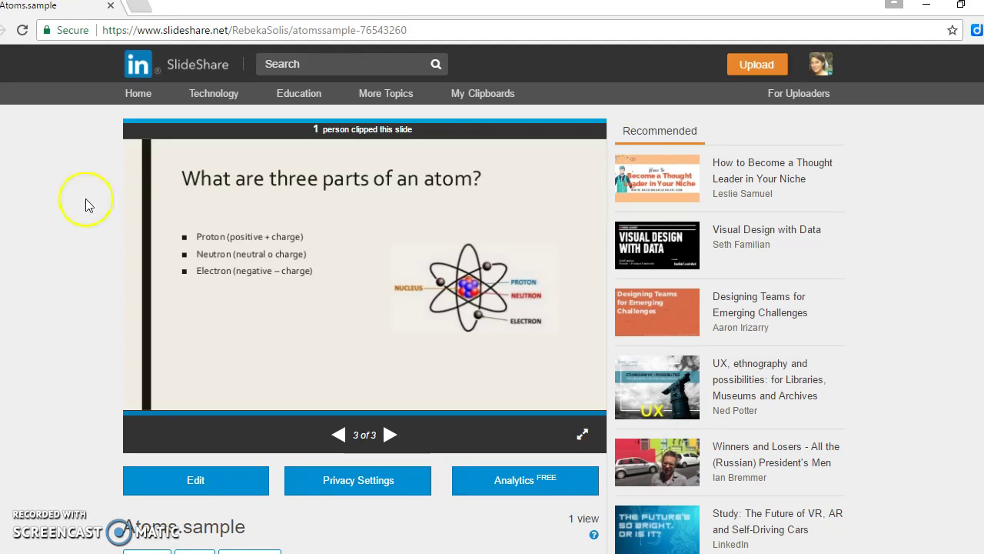
Search for 'atoms' and scroll through the 35,445 results, starting with Atoms And The Periodic Table.
click(277, 65)
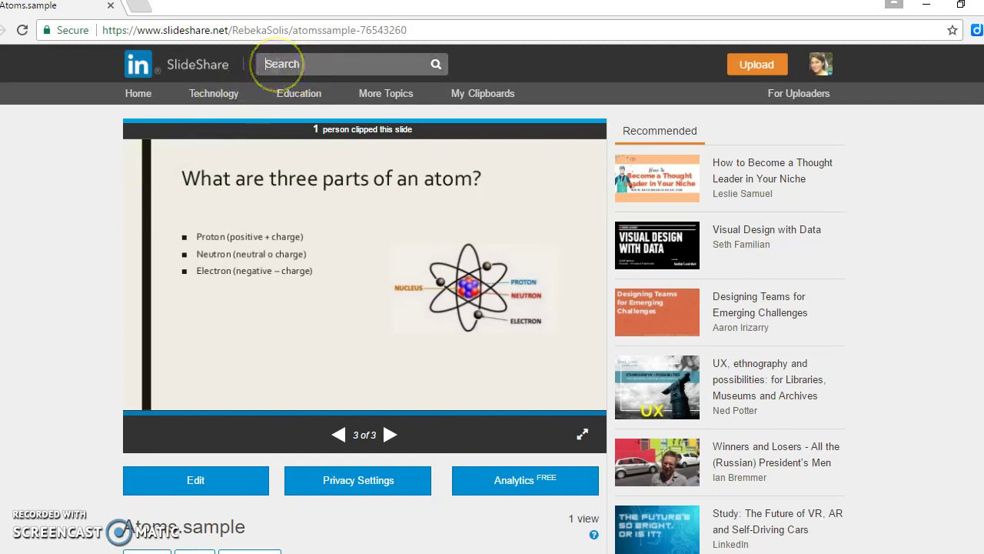
text(at)
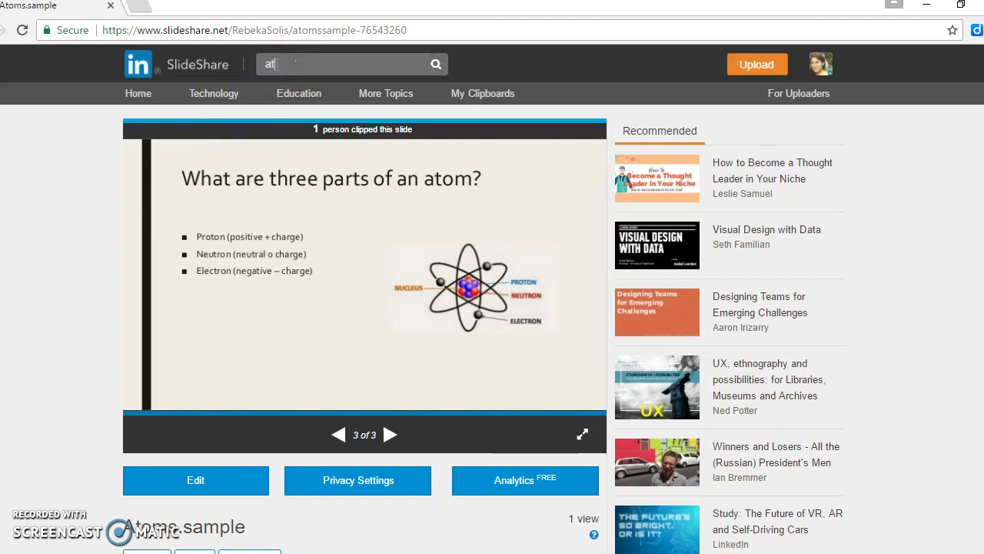
text(oms)
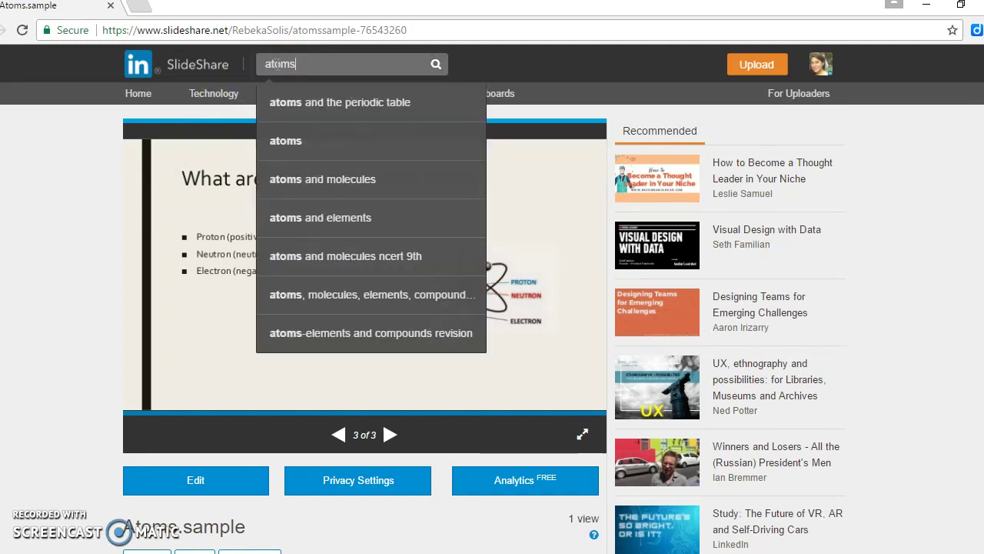
click(286, 147)
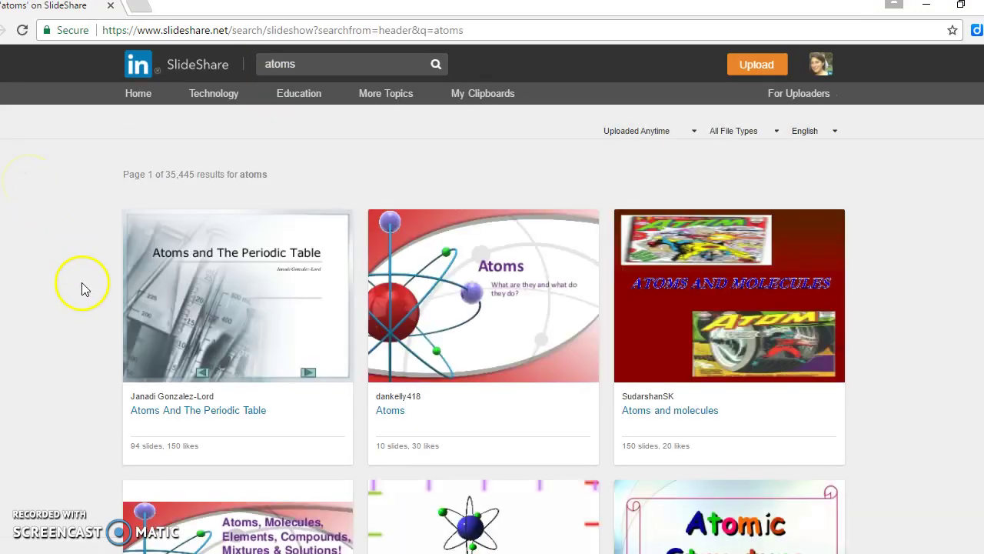
scroll(78, 296, down, 3)
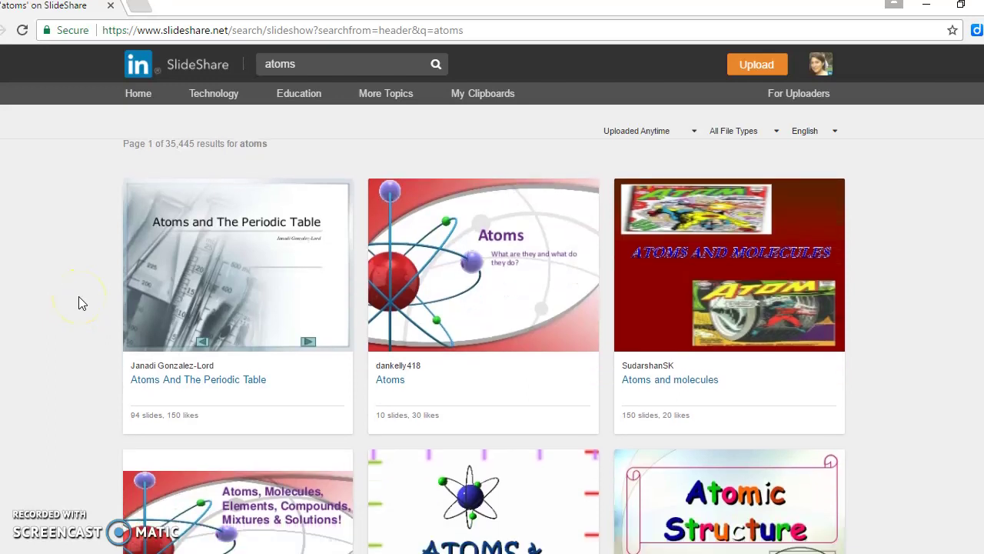
scroll(78, 296, down, 2)
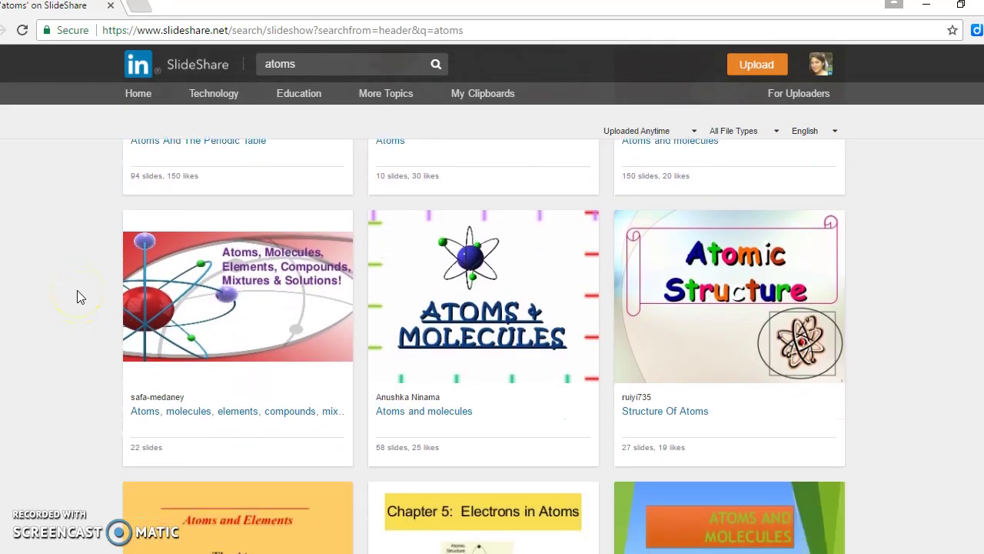
scroll(78, 296, down, 4)
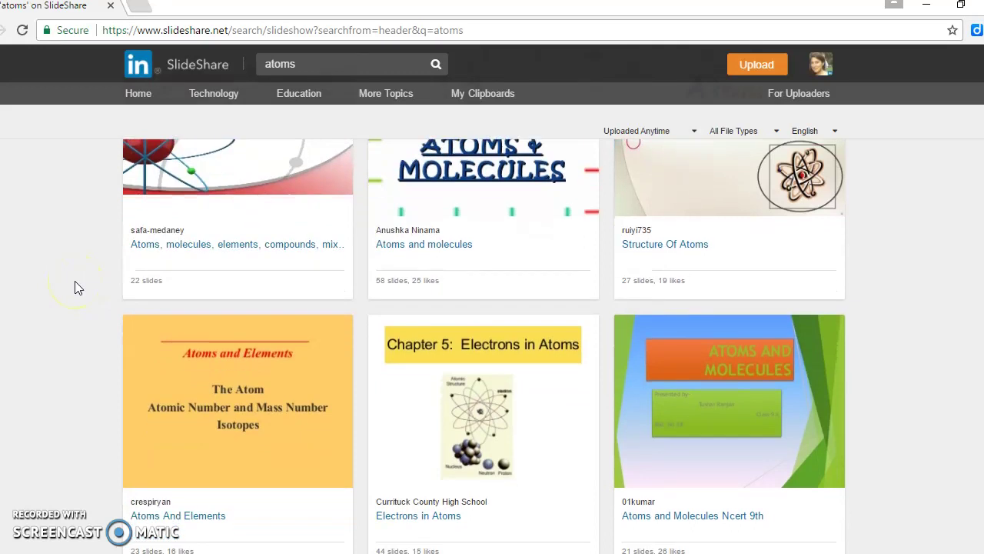
scroll(75, 281, down, 5)
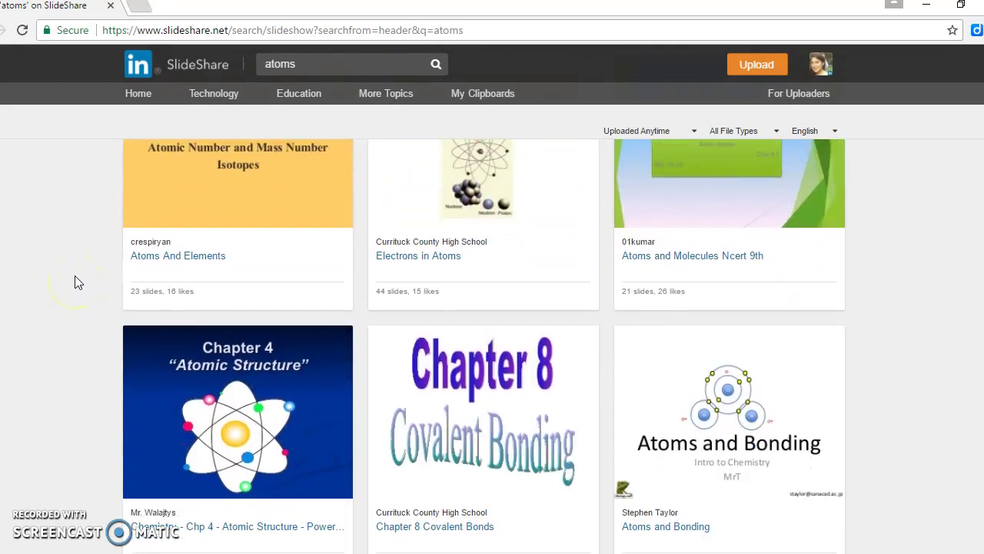
scroll(75, 282, down, 1)
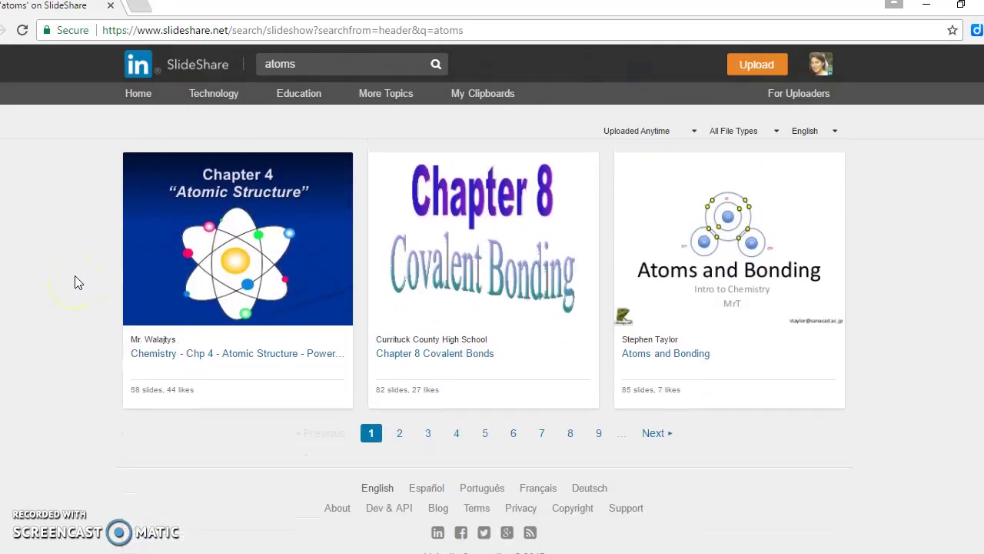
scroll(75, 281, up, 10)
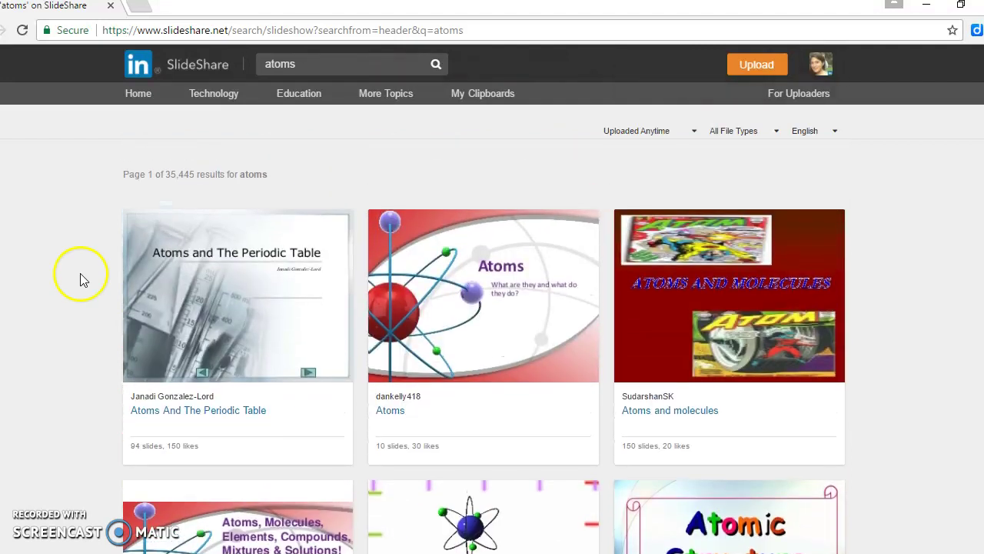
Open Atoms And The Periodic Table and advance to its table of contents, slide 2 of 94.
click(198, 273)
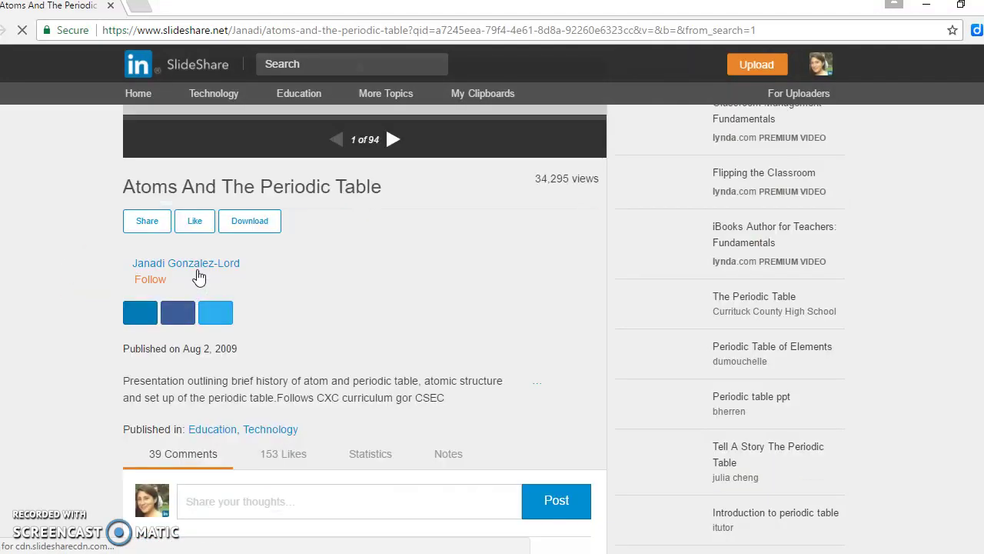
click(350, 274)
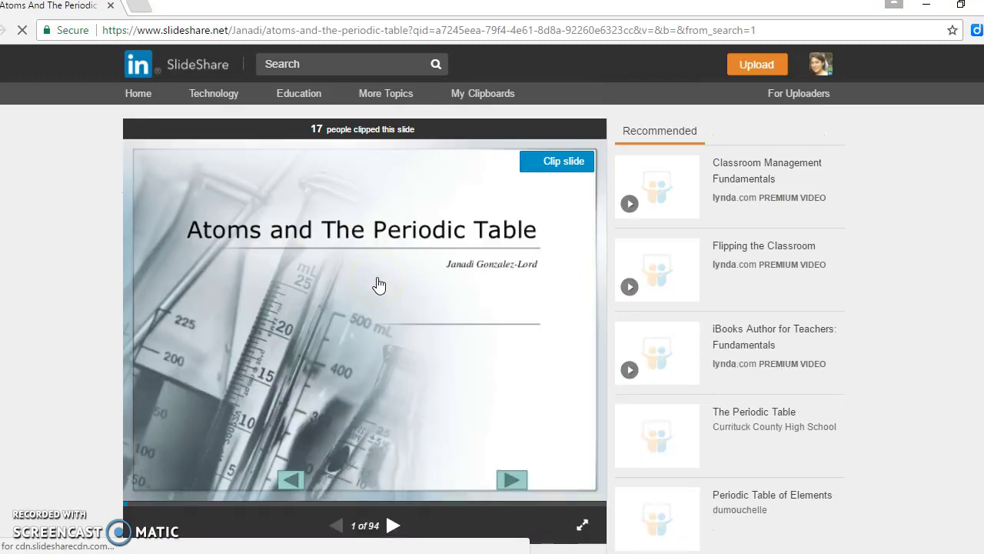
click(392, 526)
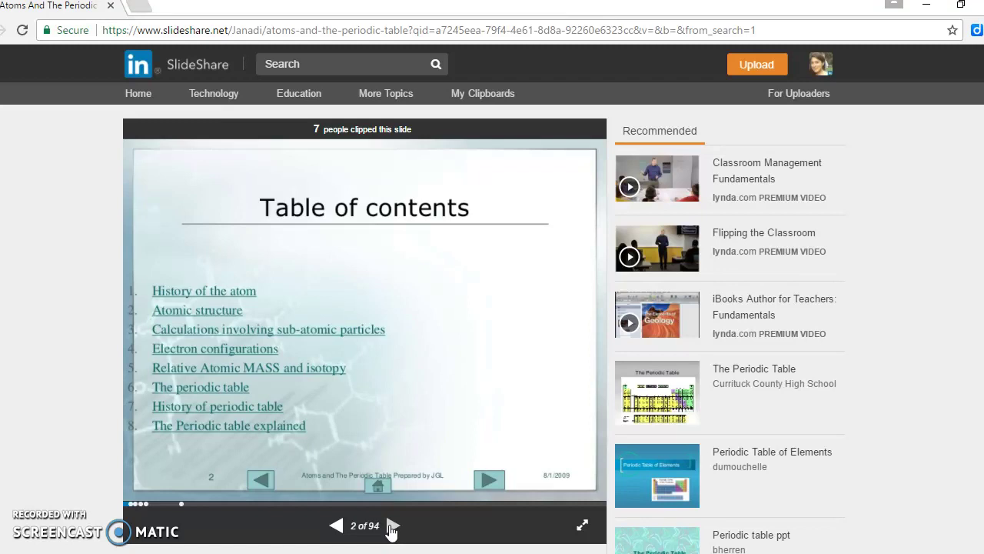
click(85, 377)
scroll(84, 377, down, 3)
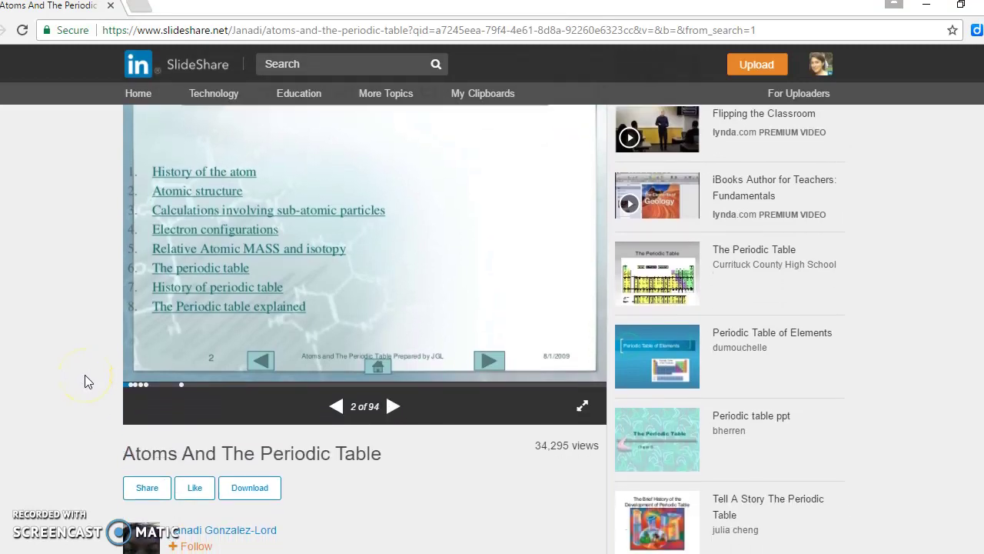
scroll(85, 375, down, 1)
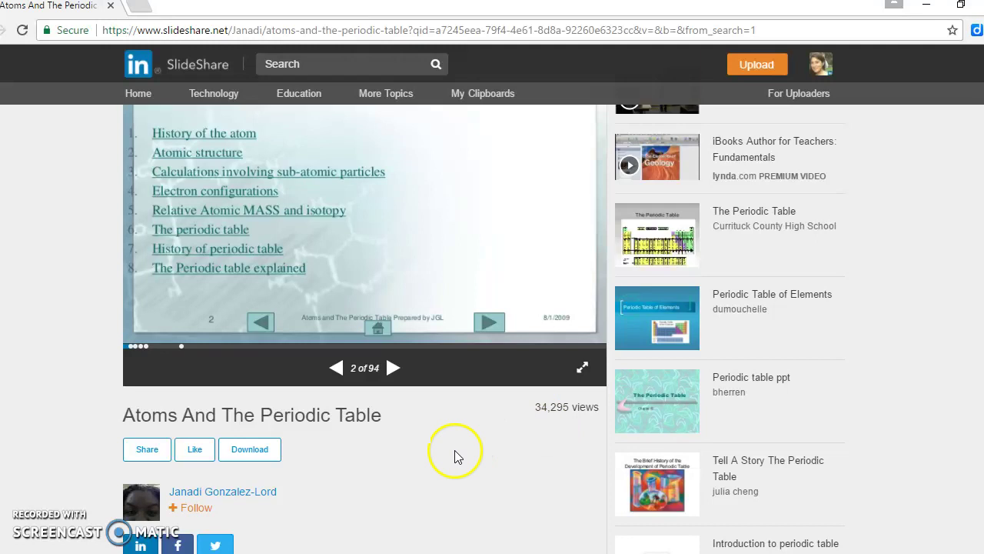
scroll(61, 431, down, 3)
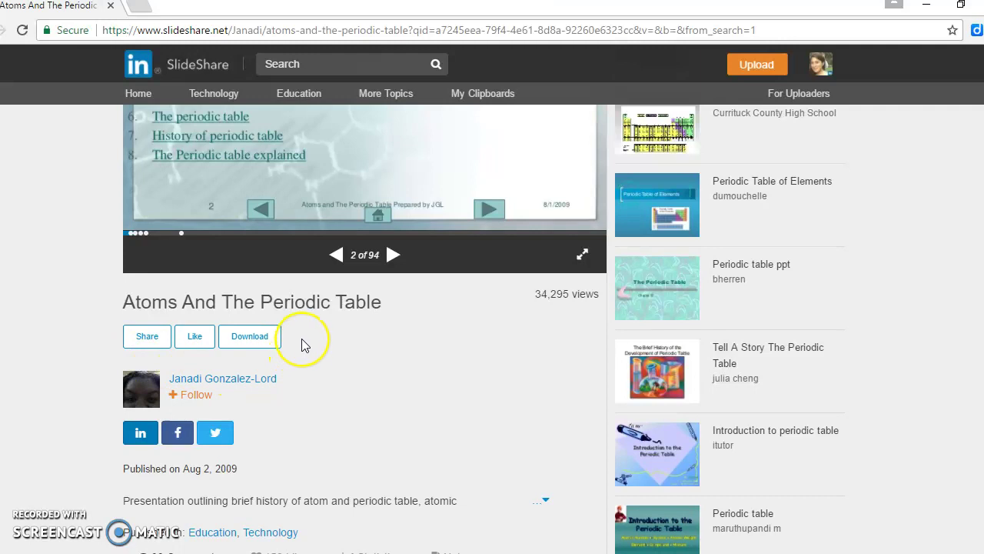
scroll(302, 344, down, 3)
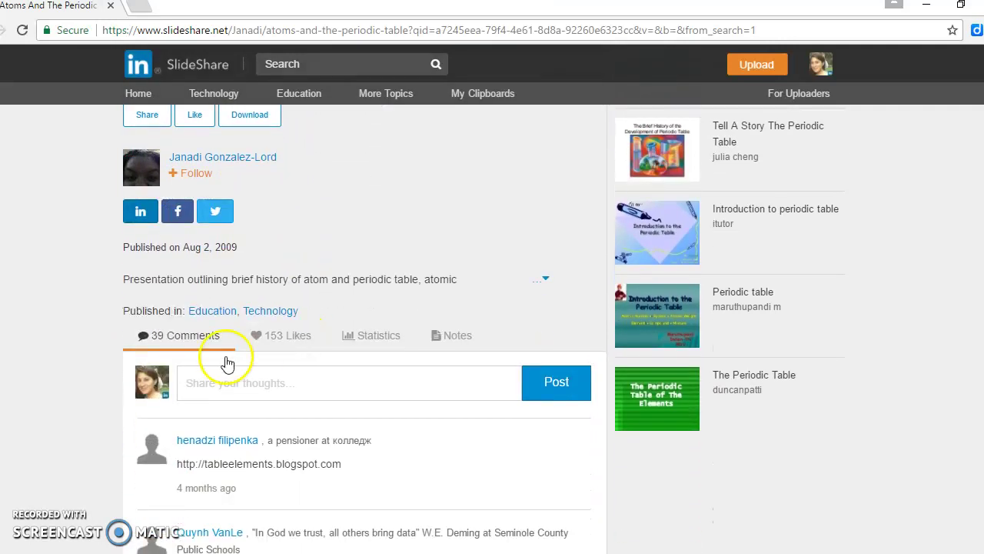
scroll(89, 387, down, 2)
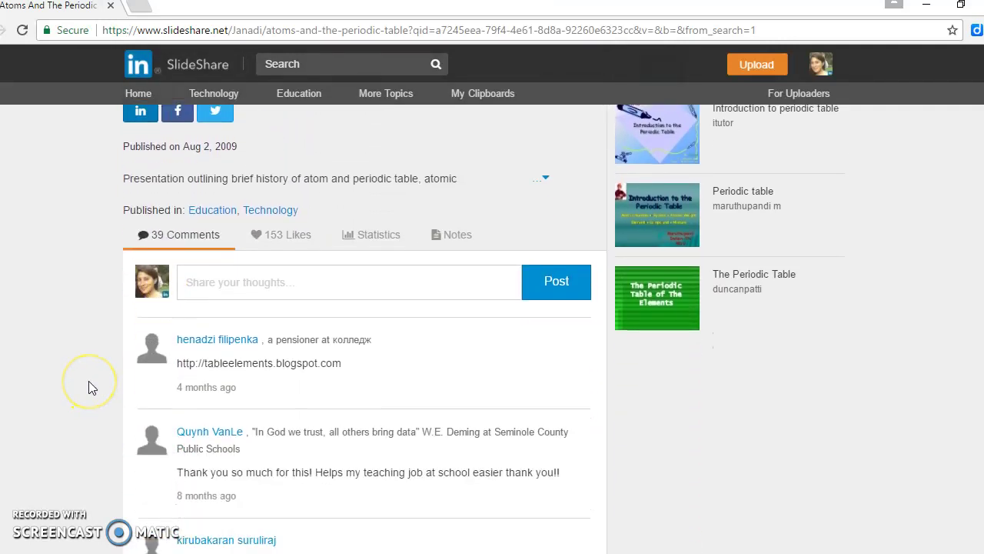
scroll(89, 382, down, 1)
scroll(88, 381, down, 1)
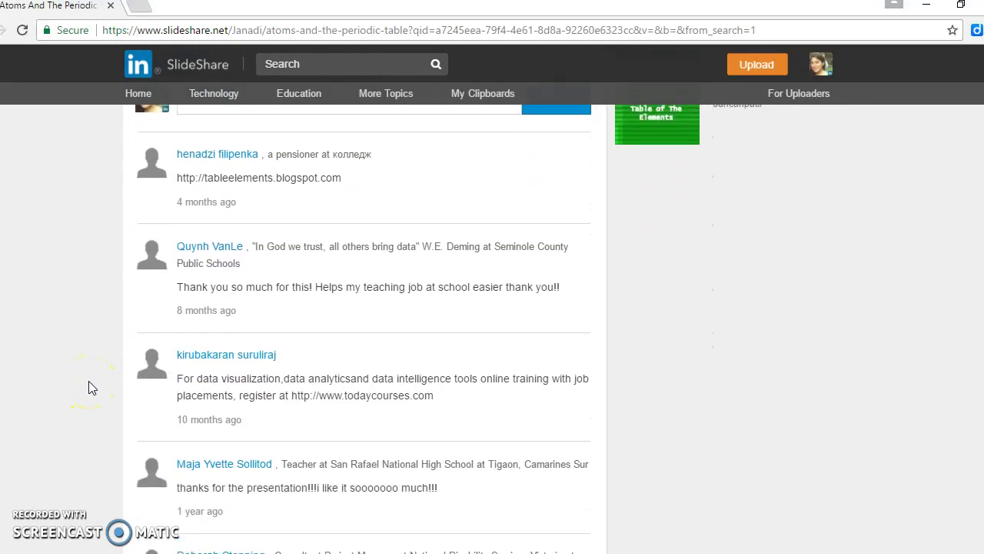
scroll(88, 381, down, 3)
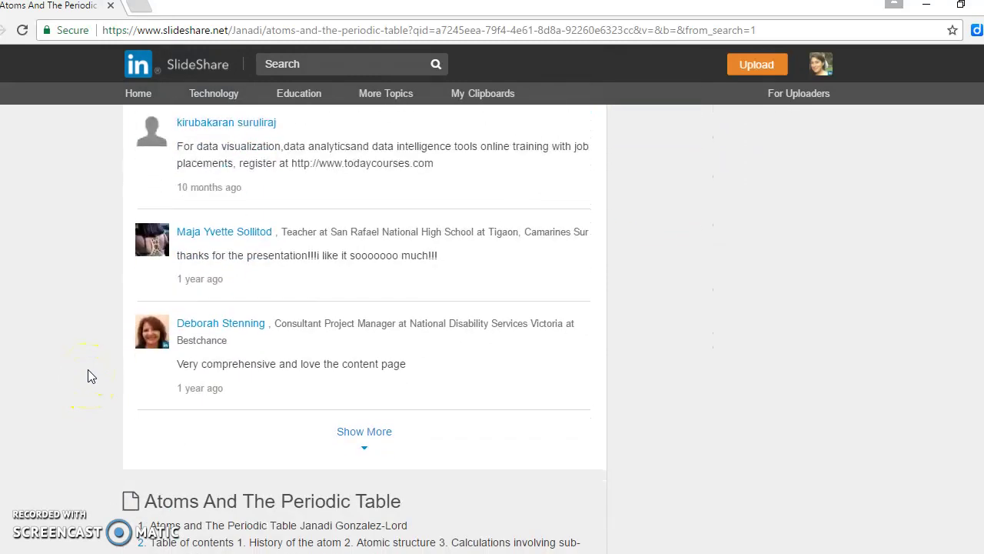
scroll(88, 376, down, 2)
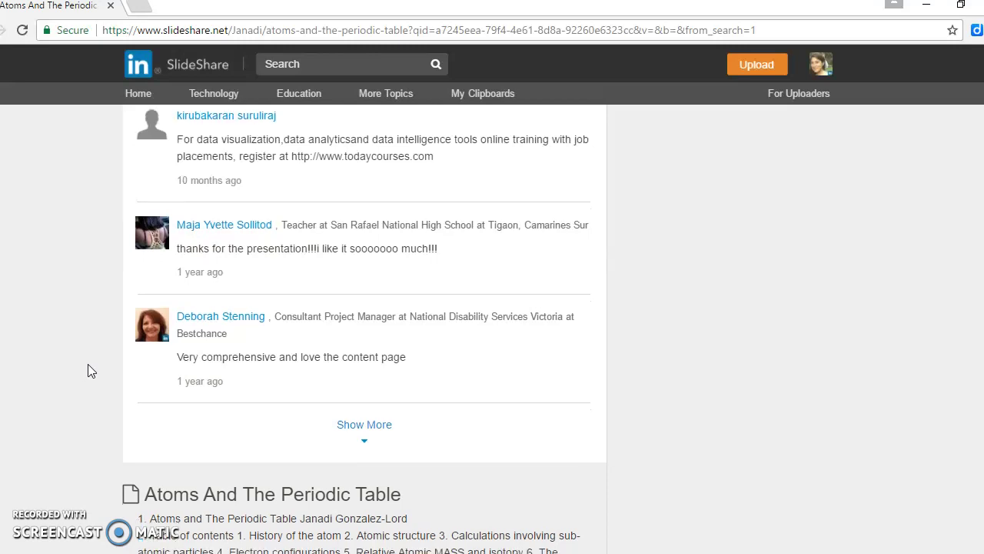
scroll(88, 366, down, 1)
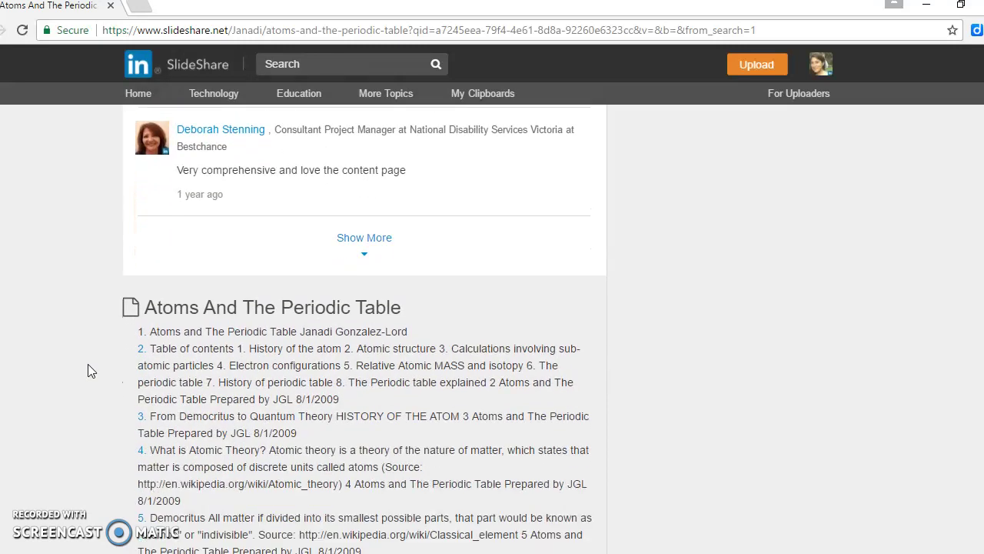
scroll(88, 366, down, 2)
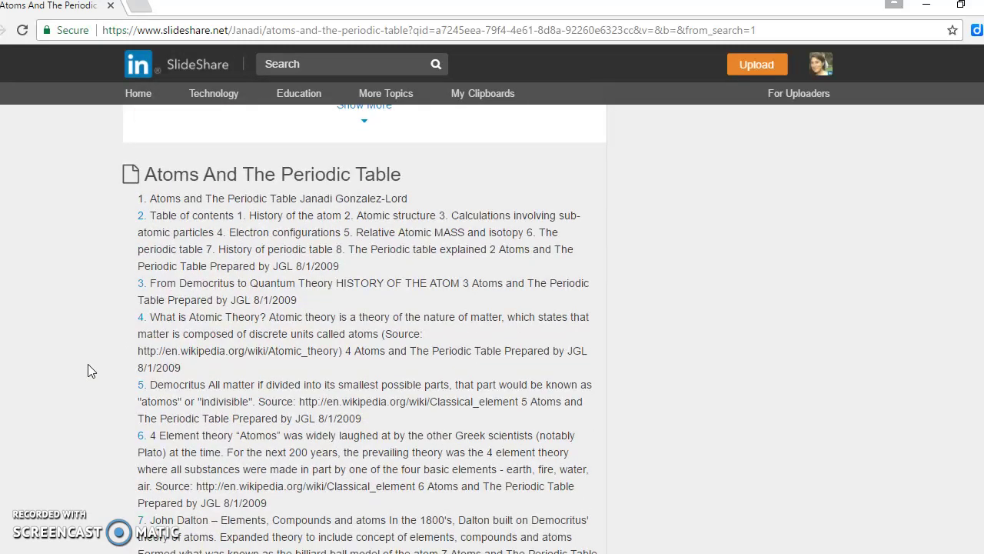
scroll(88, 369, up, 12)
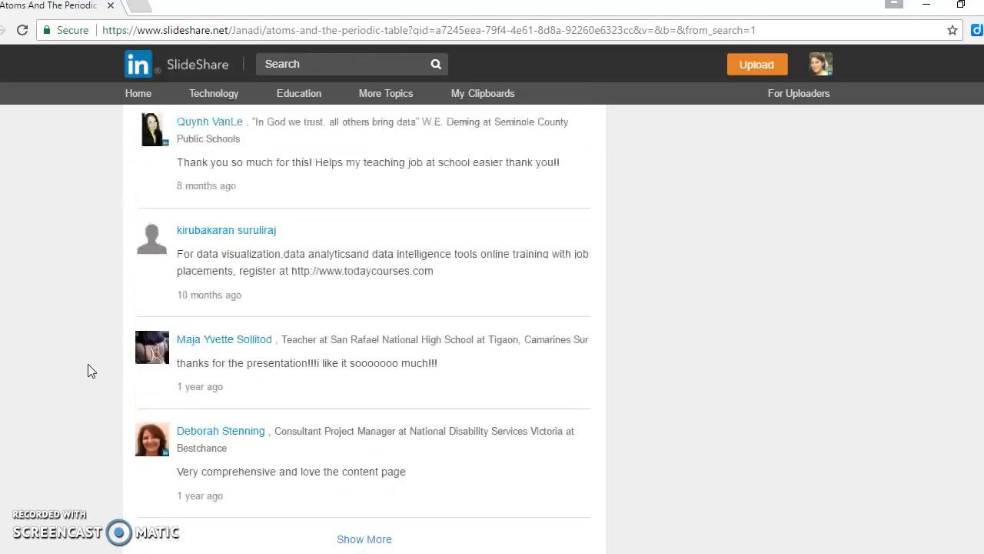
scroll(88, 370, up, 5)
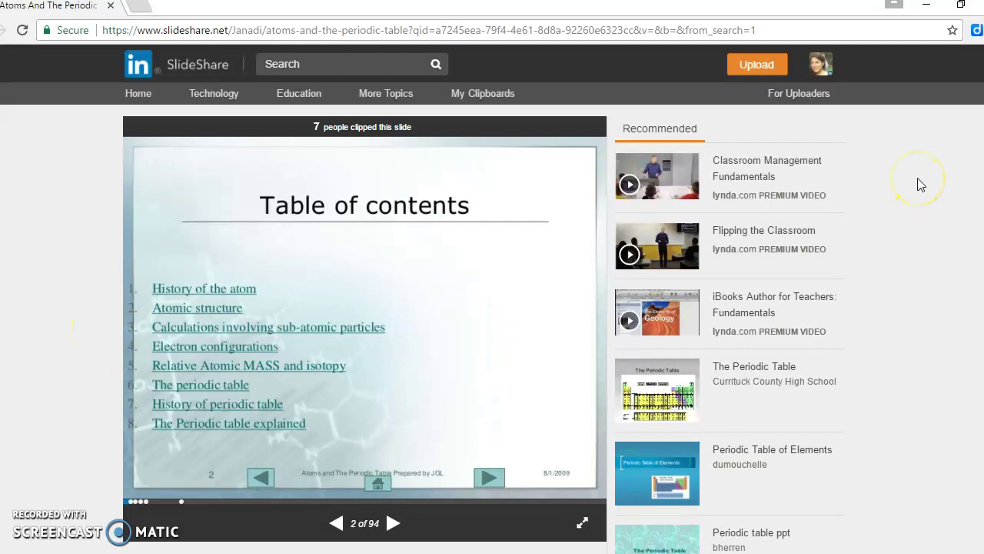
scroll(895, 210, down, 3)
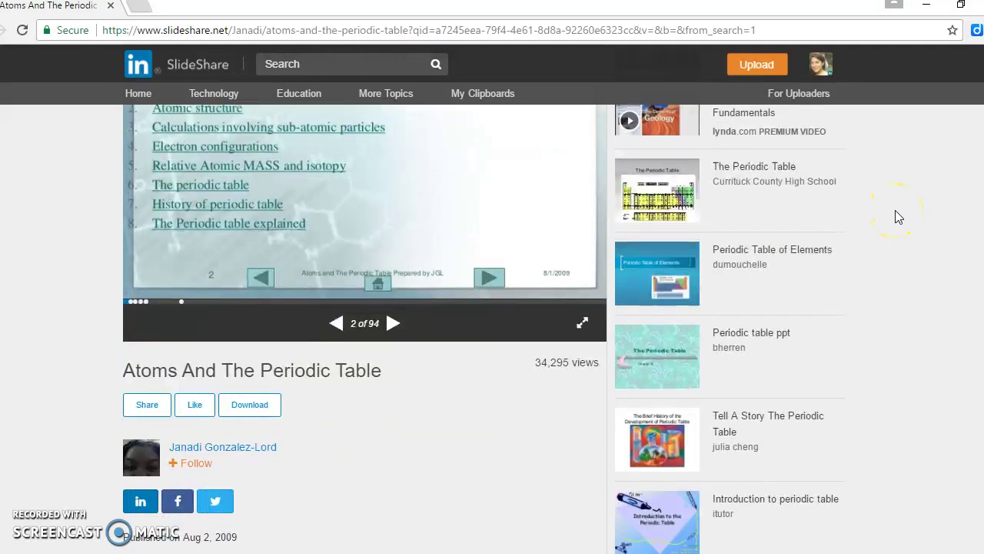
scroll(895, 210, down, 3)
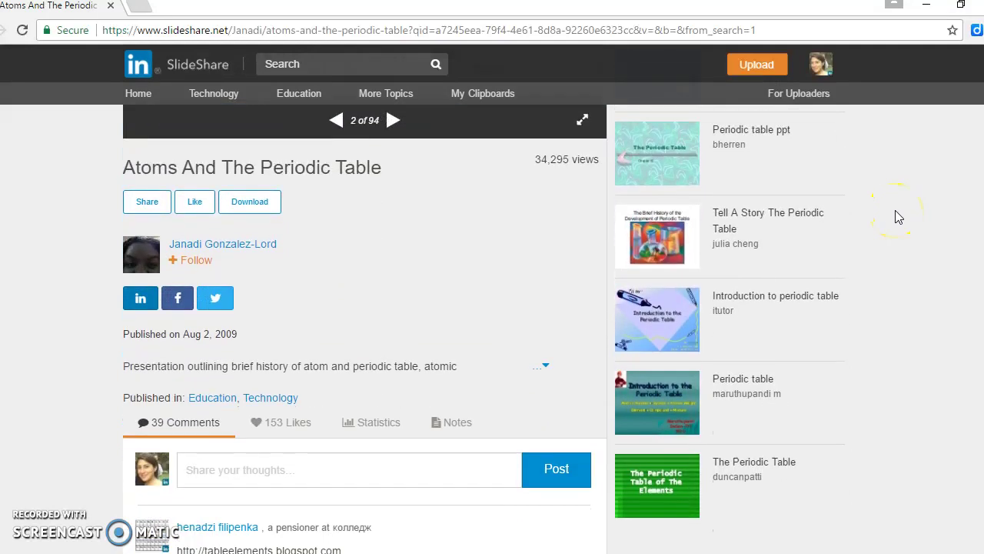
scroll(895, 210, up, 6)
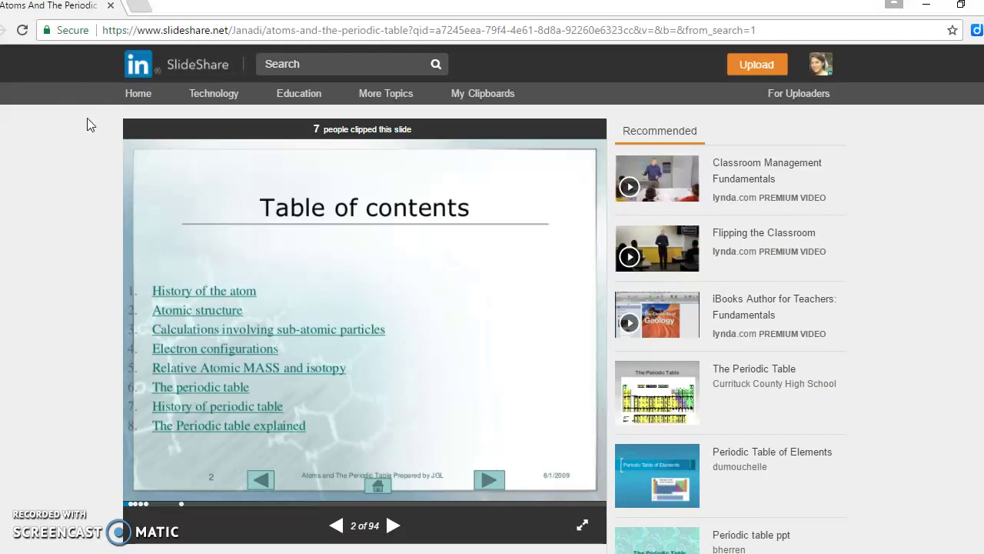
Browse the Education category and open Game Based Learning for Language Learners at slide 1 of 37.
click(295, 102)
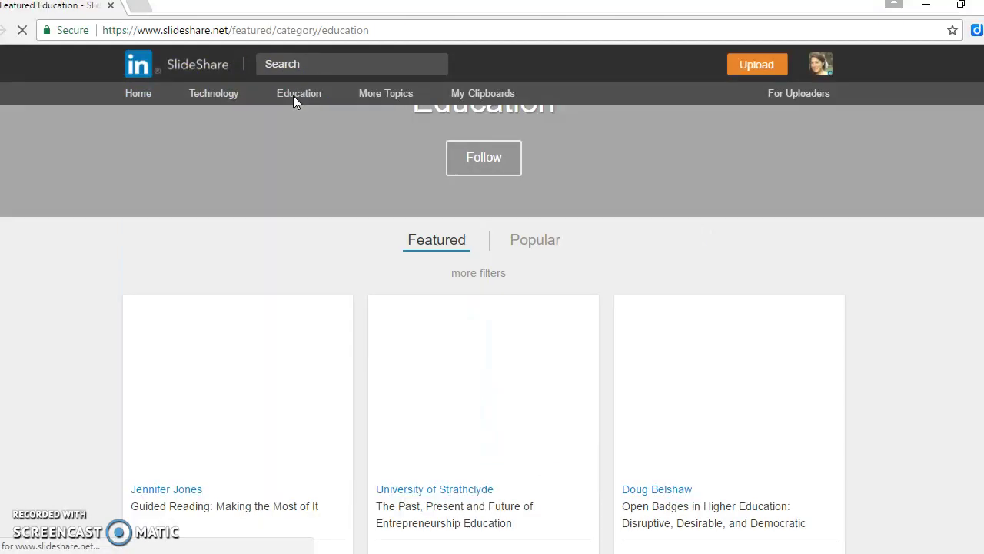
scroll(293, 100, down, 5)
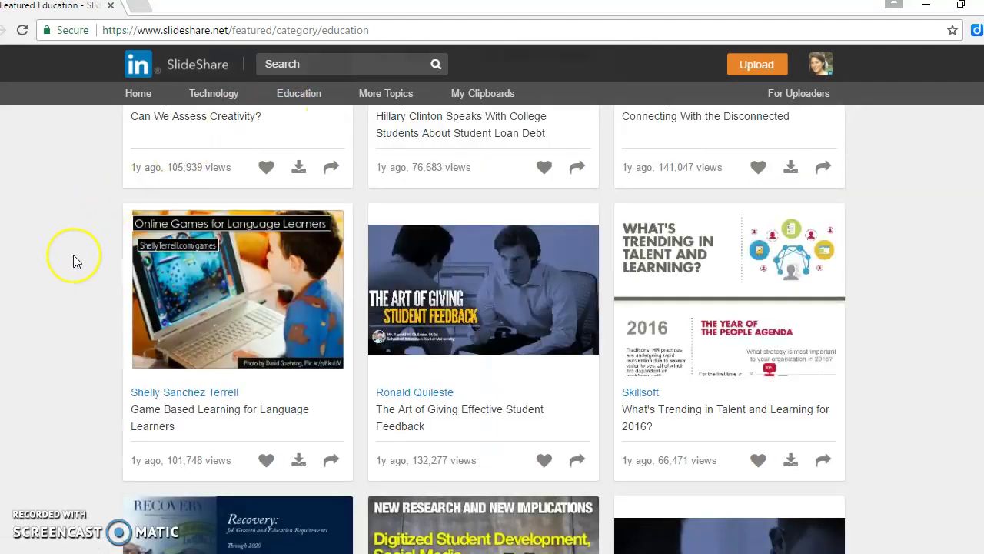
scroll(73, 262, up, 2)
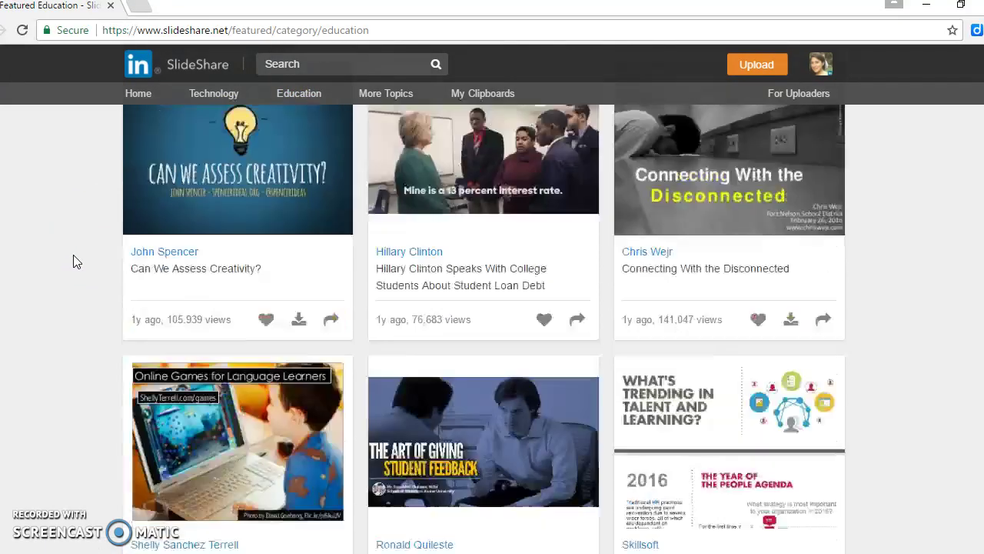
scroll(73, 254, down, 2)
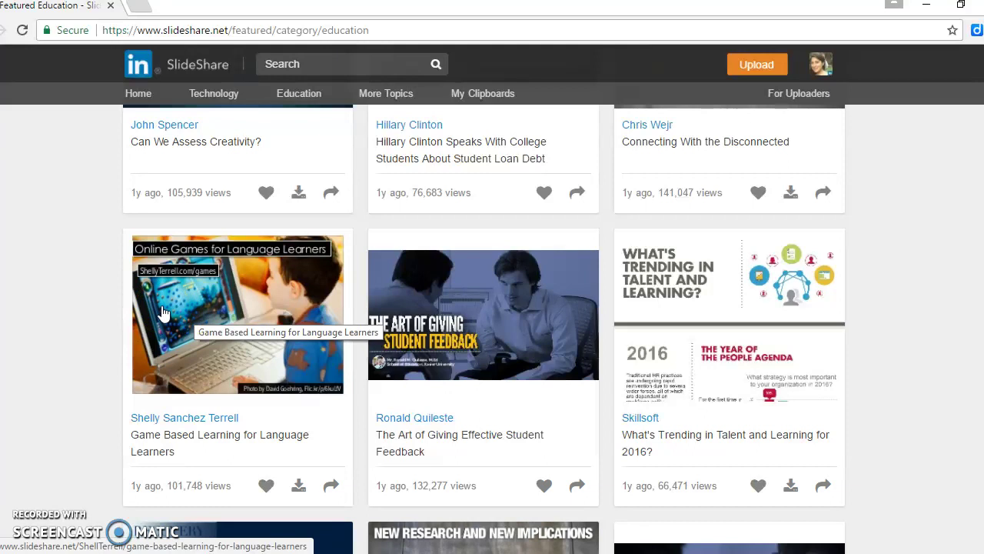
click(164, 313)
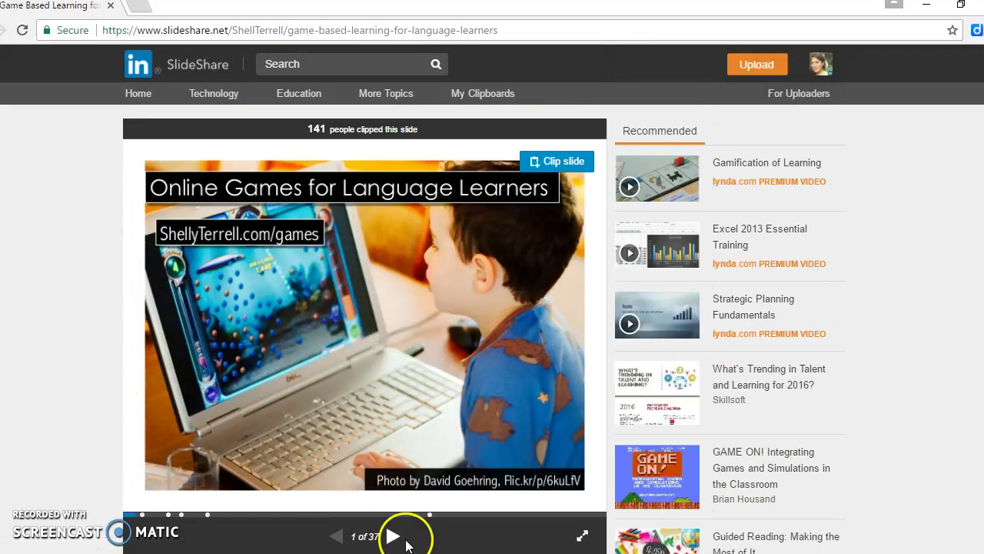
Advance to slide 5 of 37, the Learnenglishkids slide, and clip it into Slide1.
click(394, 541)
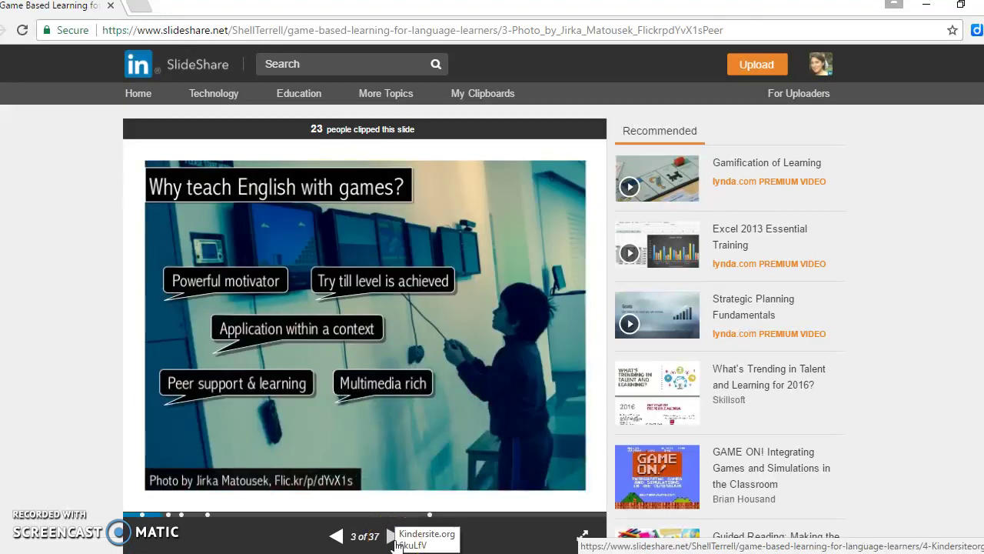
click(394, 538)
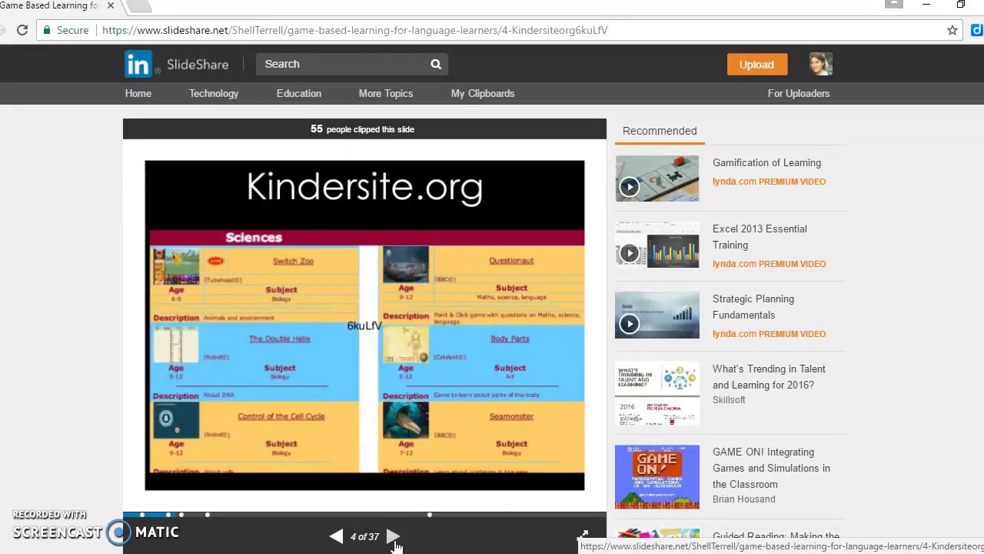
click(393, 538)
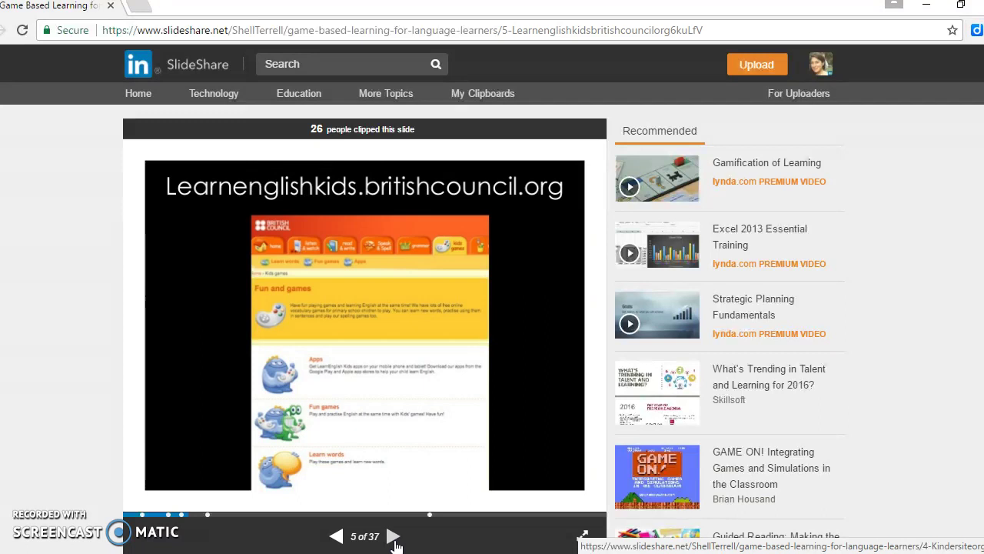
mouse_move(479, 378)
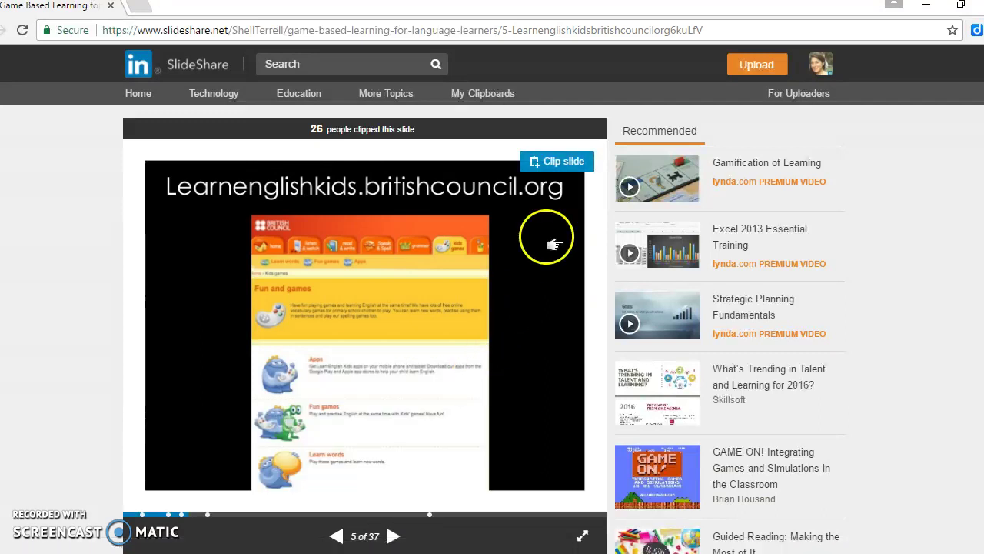
click(556, 163)
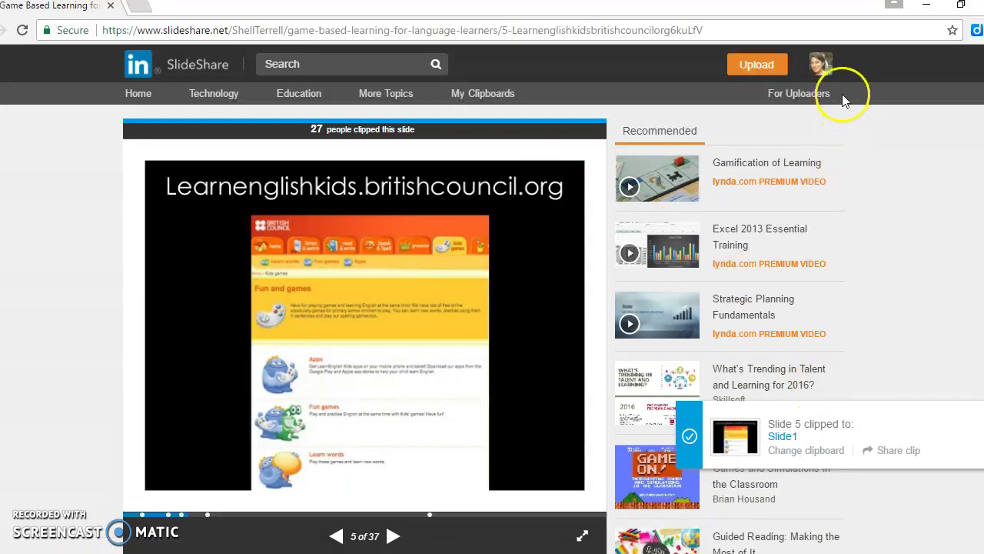
mouse_move(815, 65)
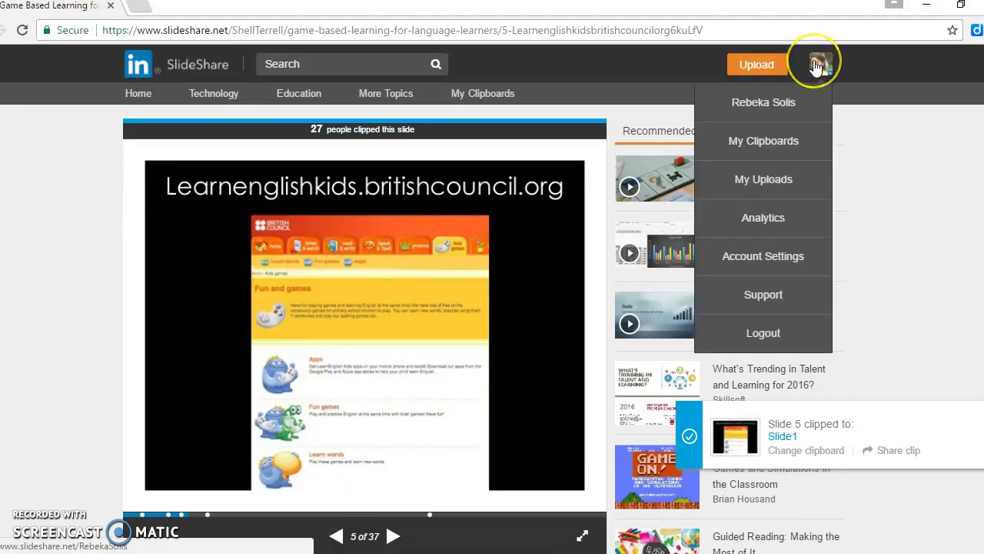
View the Slide1 clipboard from My Clipboards and scroll through its 3 clips.
click(786, 146)
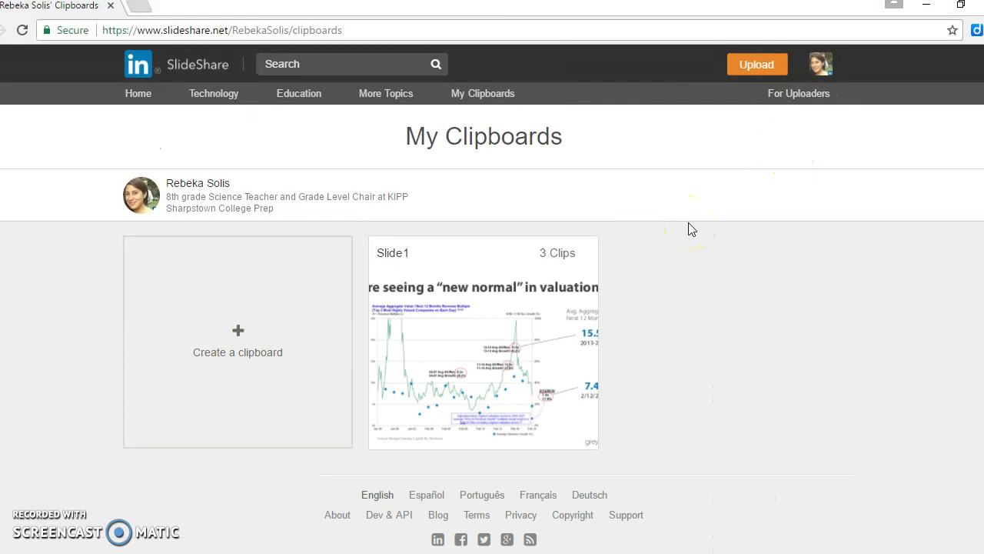
mouse_move(544, 312)
click(496, 346)
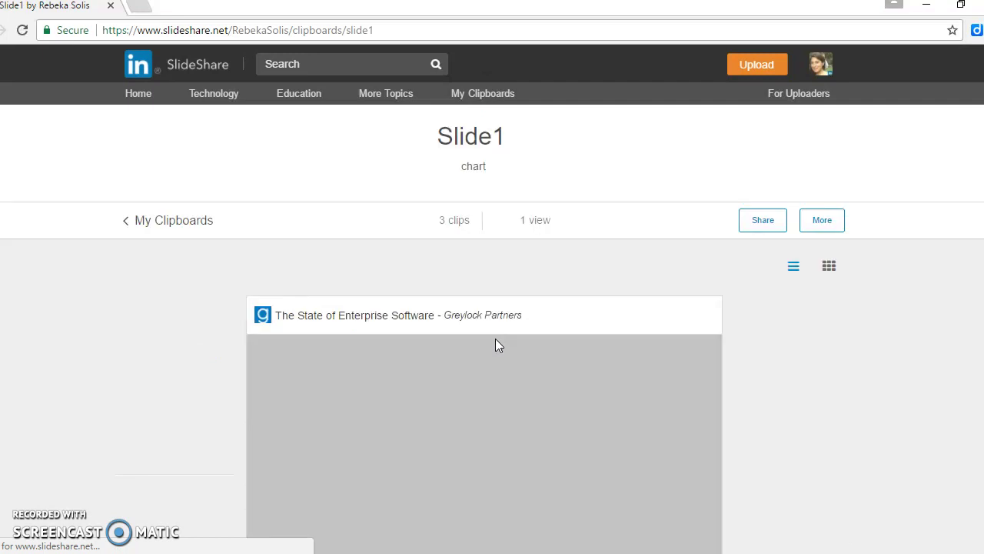
scroll(830, 355, down, 1)
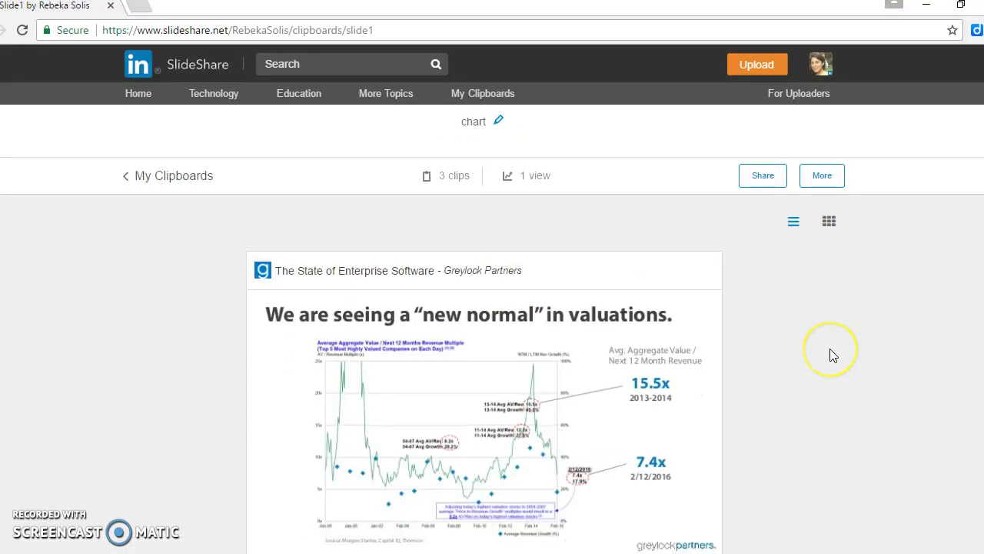
scroll(830, 355, down, 2)
scroll(830, 355, down, 3)
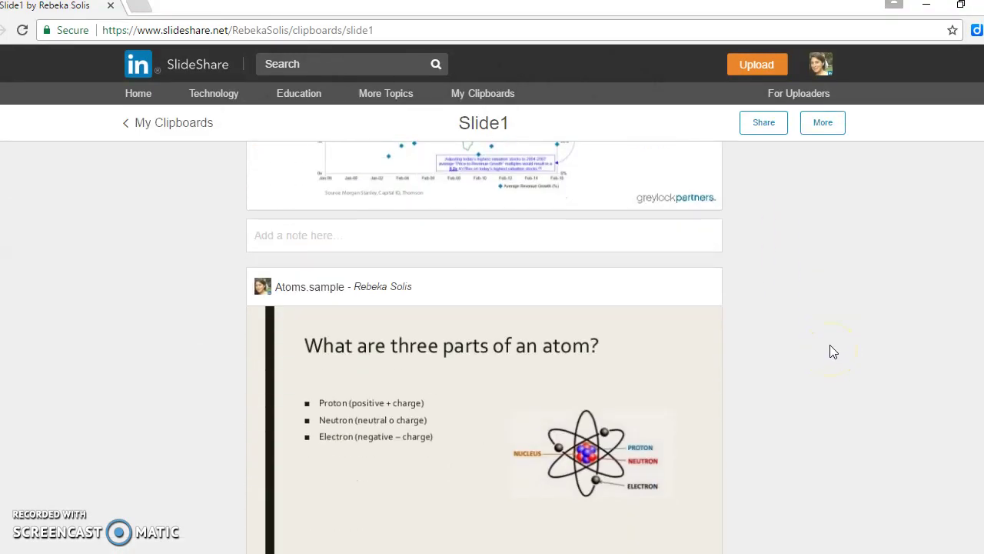
scroll(833, 352, down, 3)
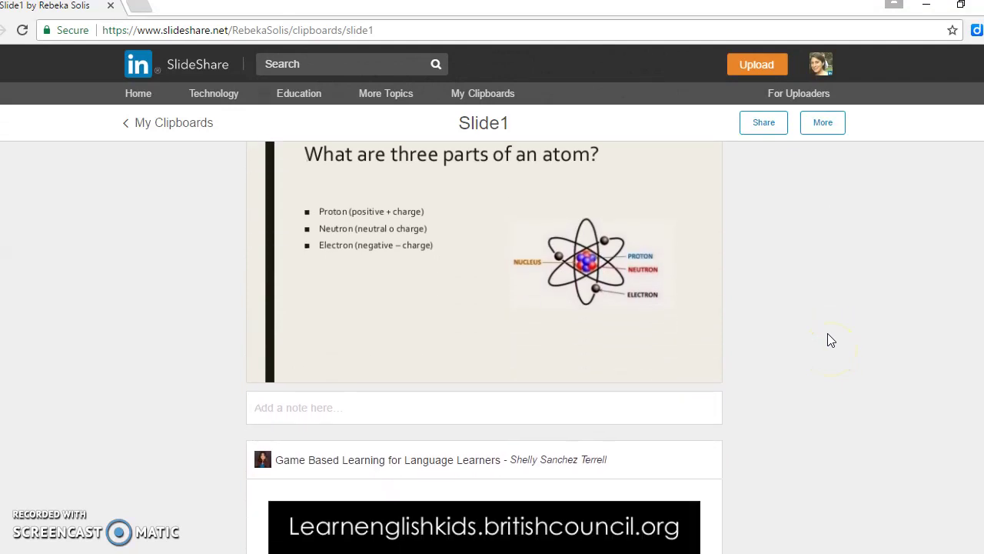
scroll(831, 340, down, 4)
scroll(830, 335, down, 1)
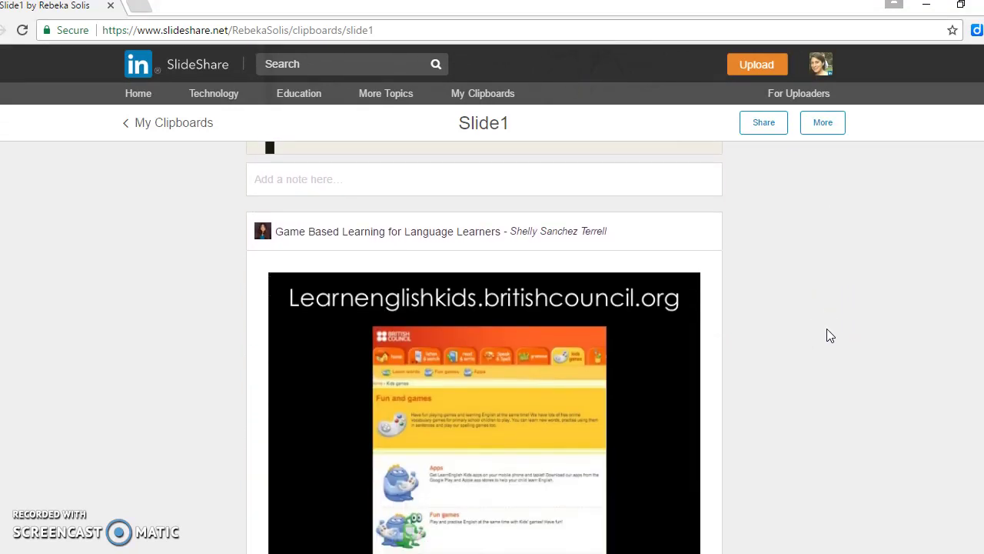
scroll(829, 335, down, 3)
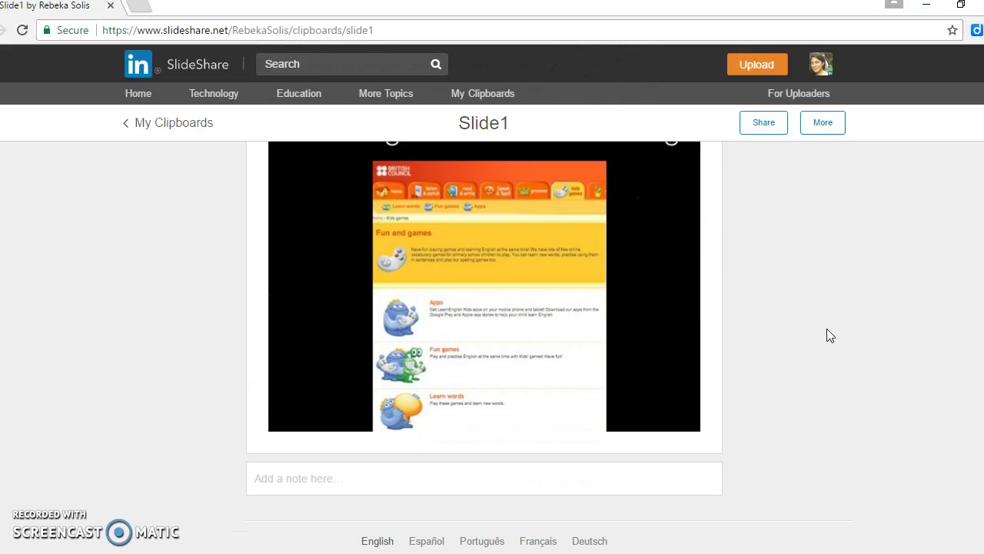
scroll(830, 335, up, 2)
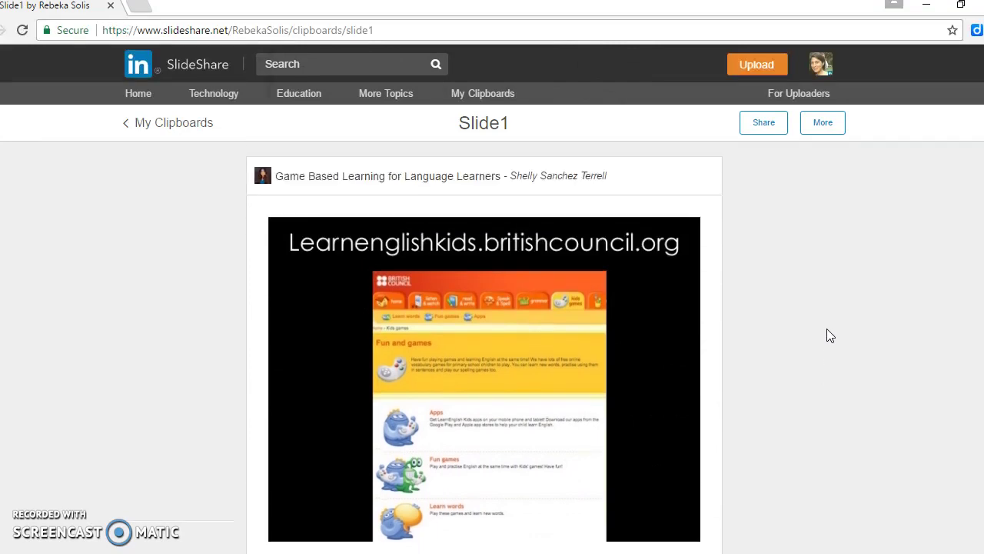
scroll(829, 335, up, 8)
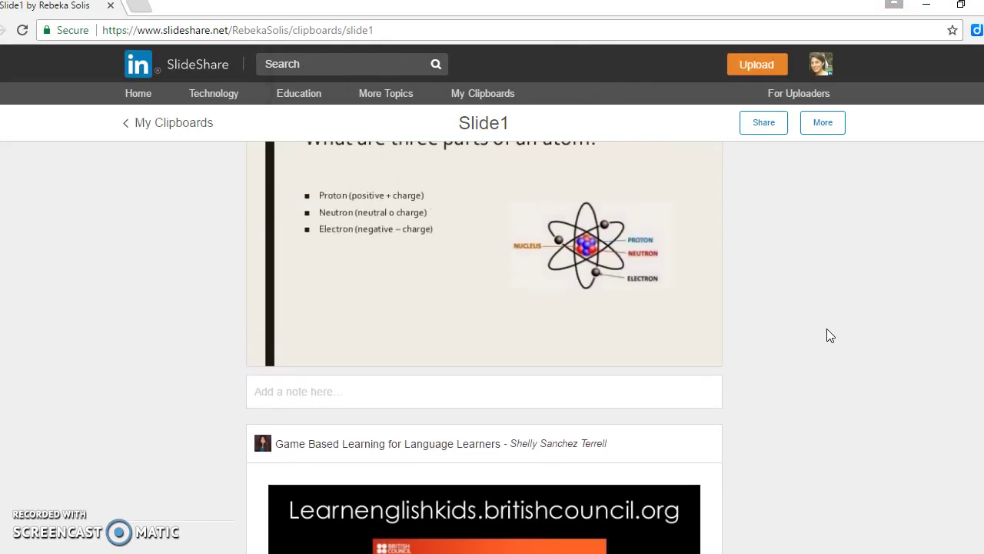
scroll(830, 335, up, 3)
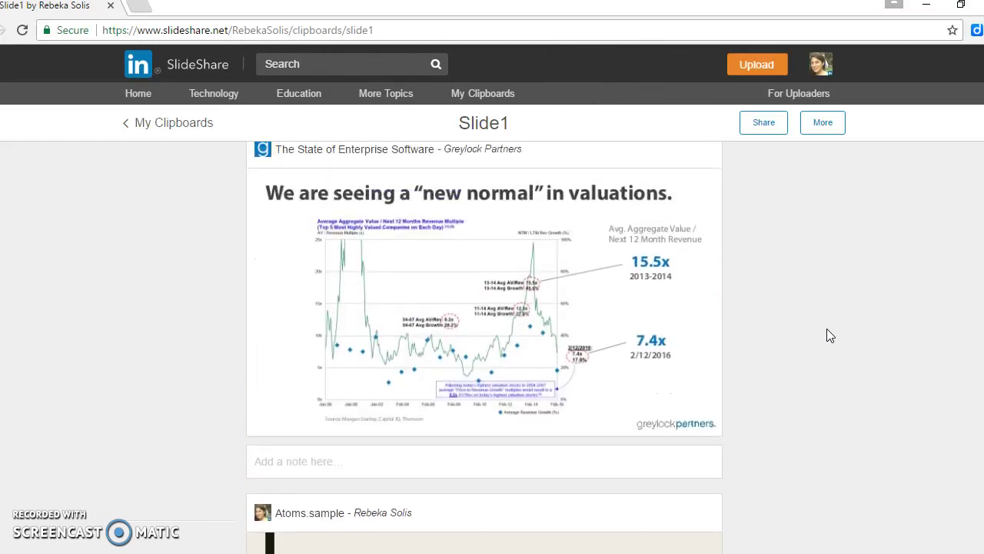